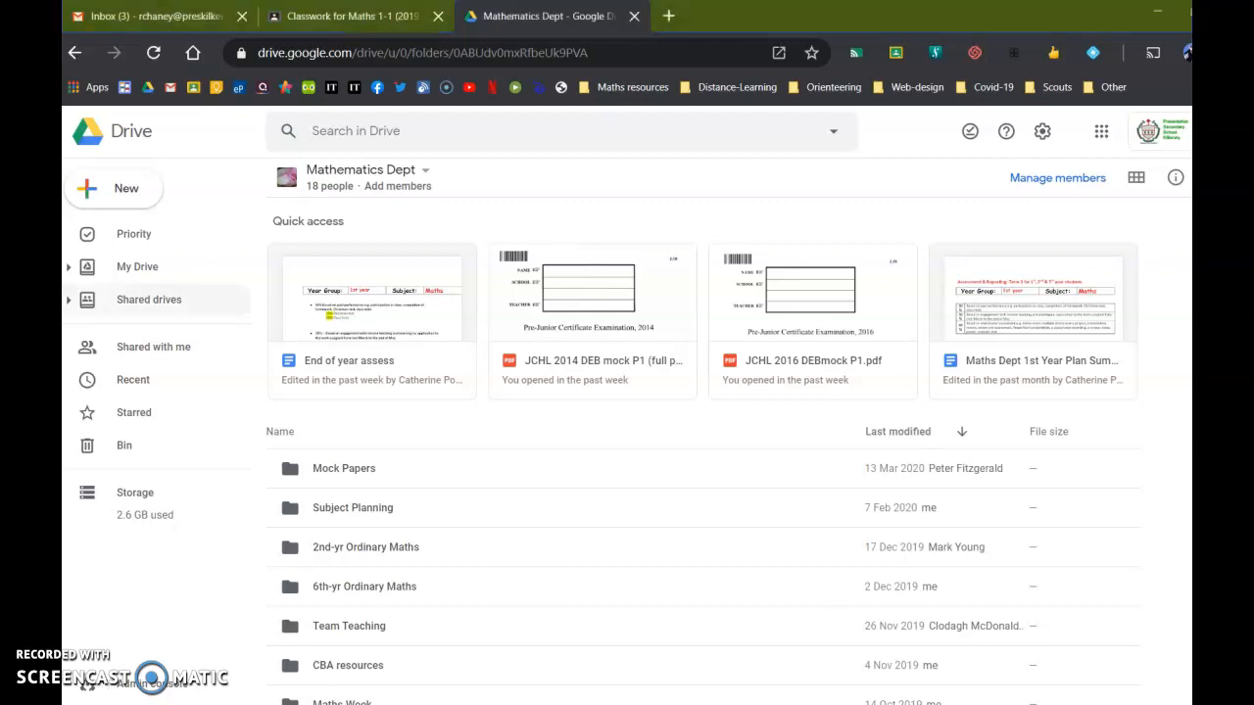
# Open the Tests & Assessments folder under 1st-yr Junior Cycle Maths in the Mathematics Dept shared drive.
pyautogui.click(68, 299)
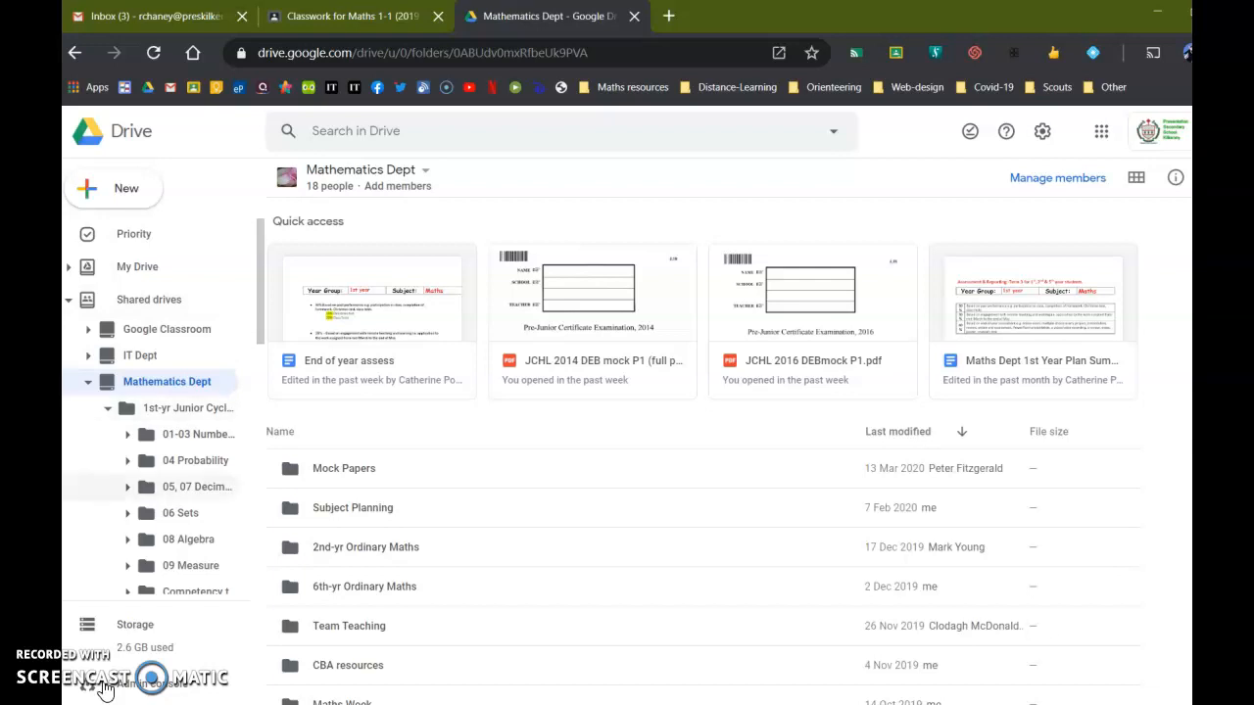
pyautogui.scroll(-1, 186, 529)
pyautogui.scroll(-2, 186, 528)
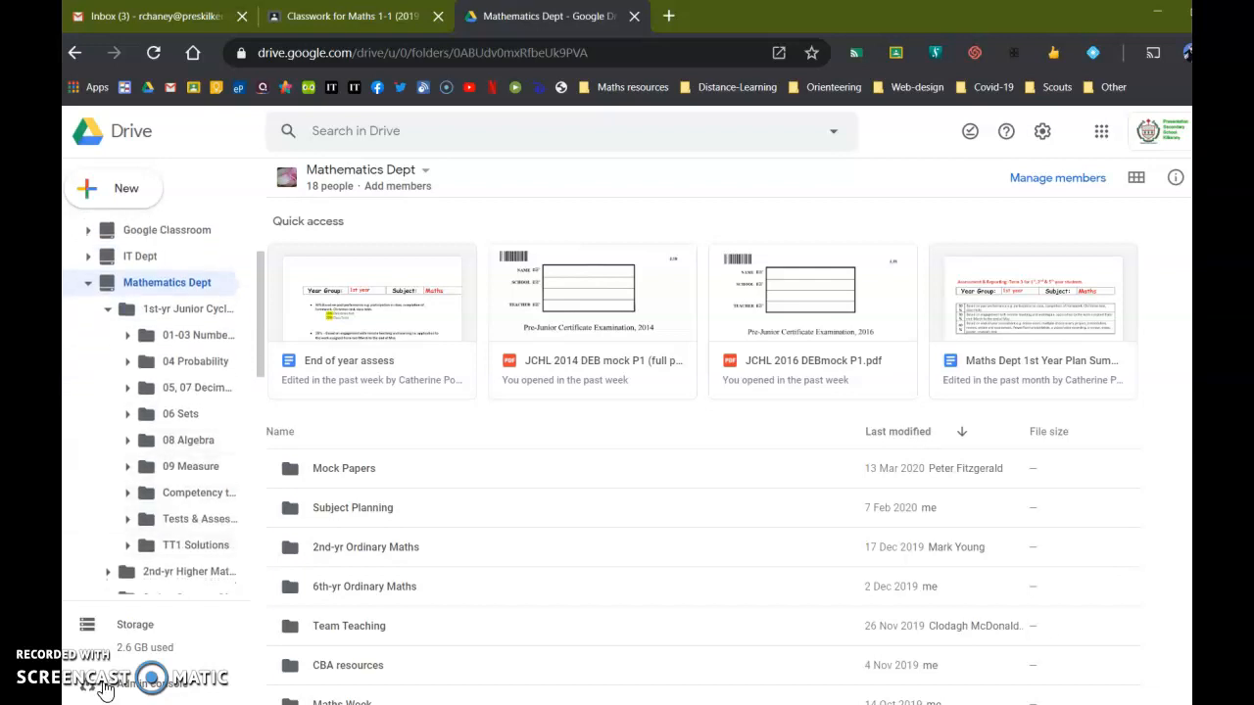
pyautogui.click(196, 518)
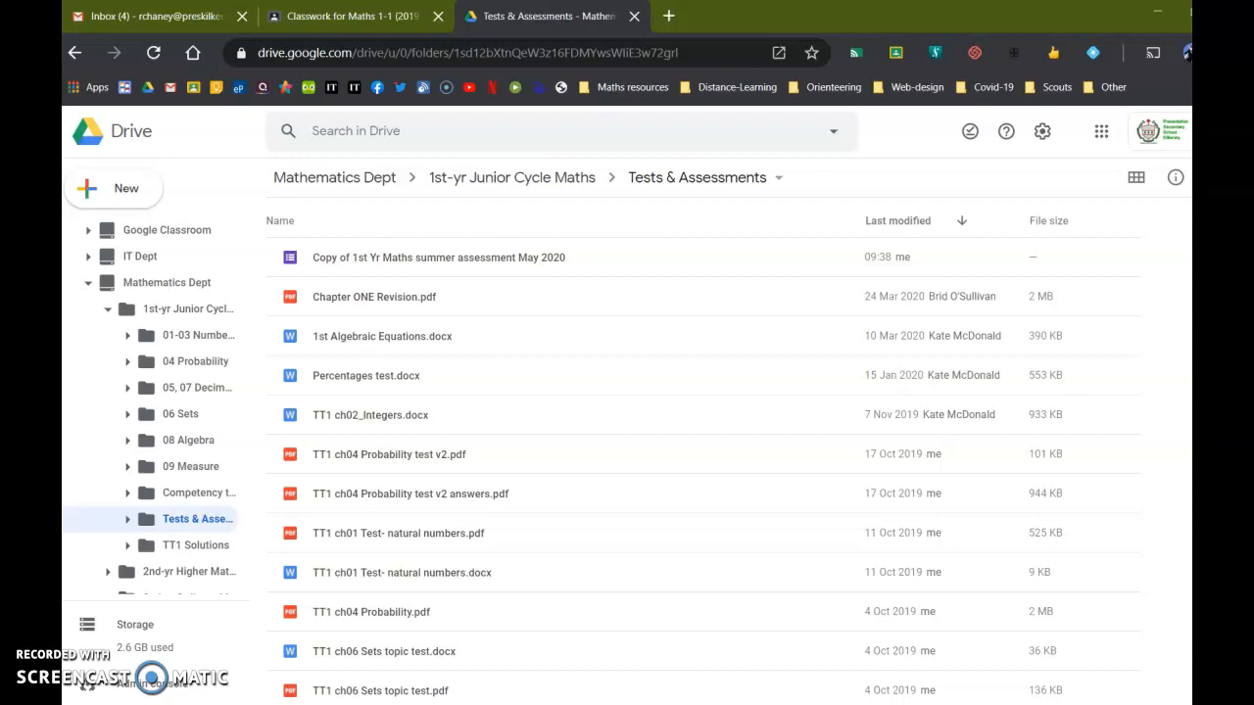
# Make a copy of the form "Copy of 1st Yr Maths summer assessment May 2020".
pyautogui.click(439, 257)
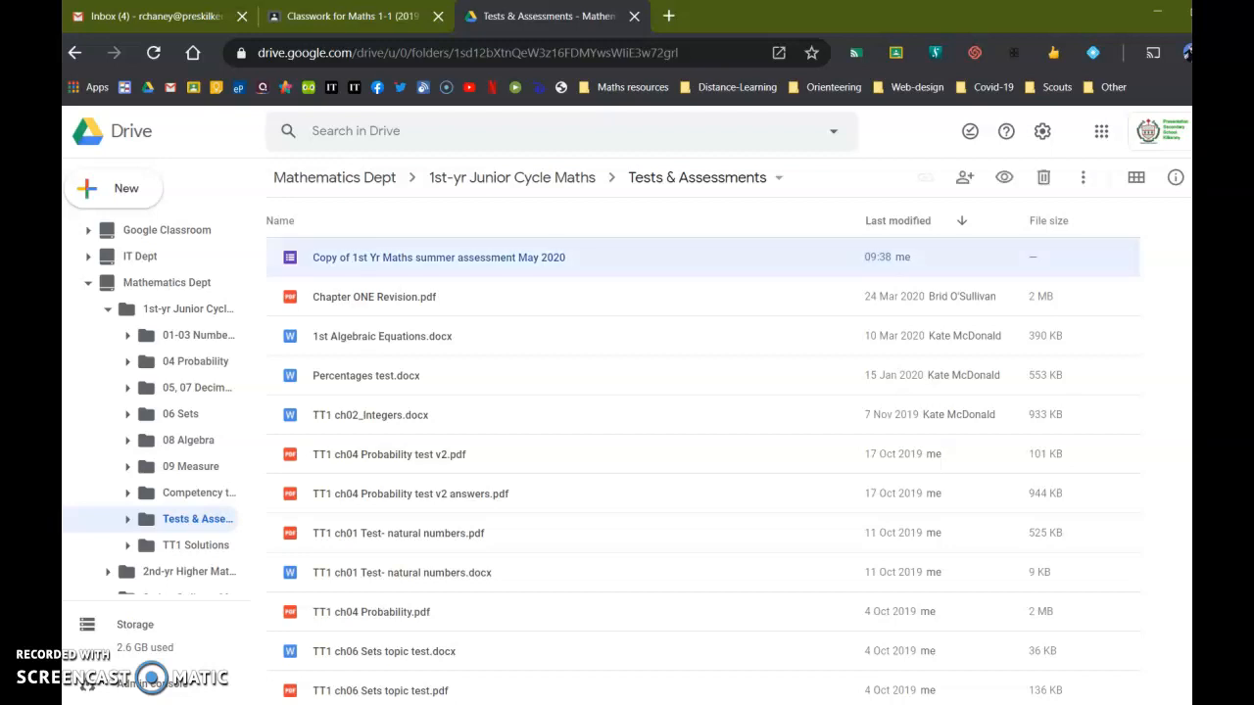
pyautogui.press('a')
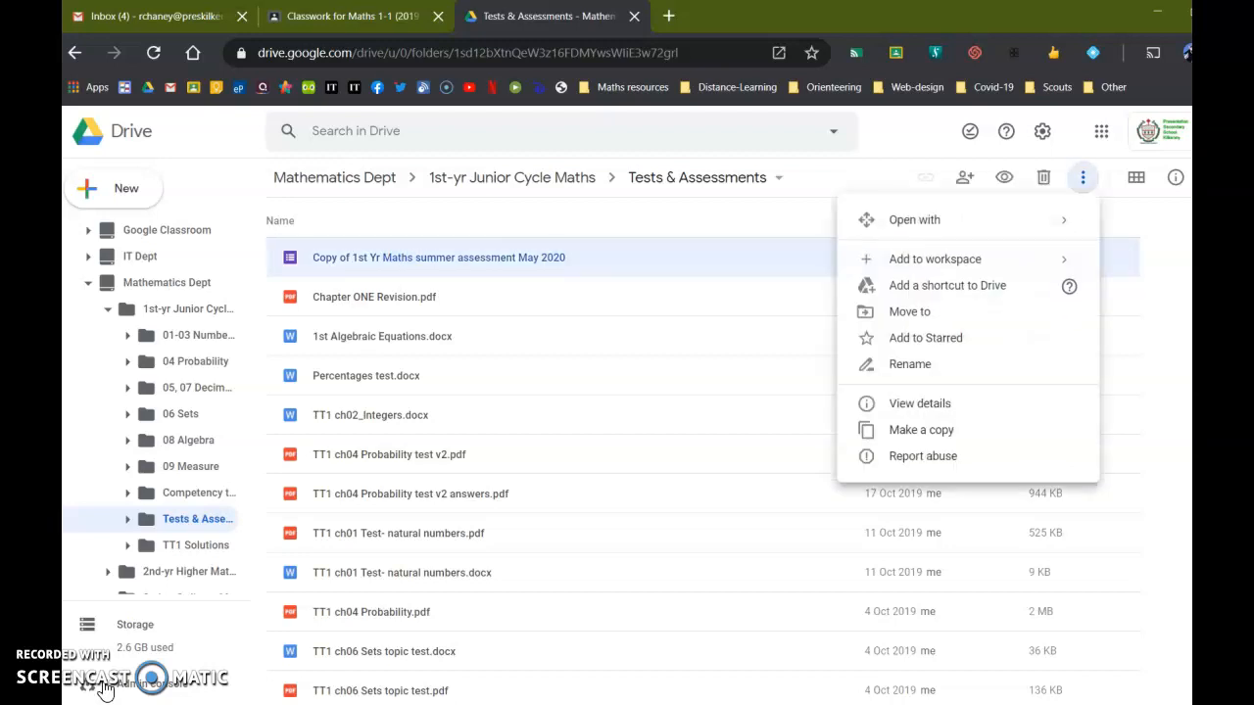
pyautogui.press('Down')
pyautogui.press('Down')
pyautogui.press('Down')
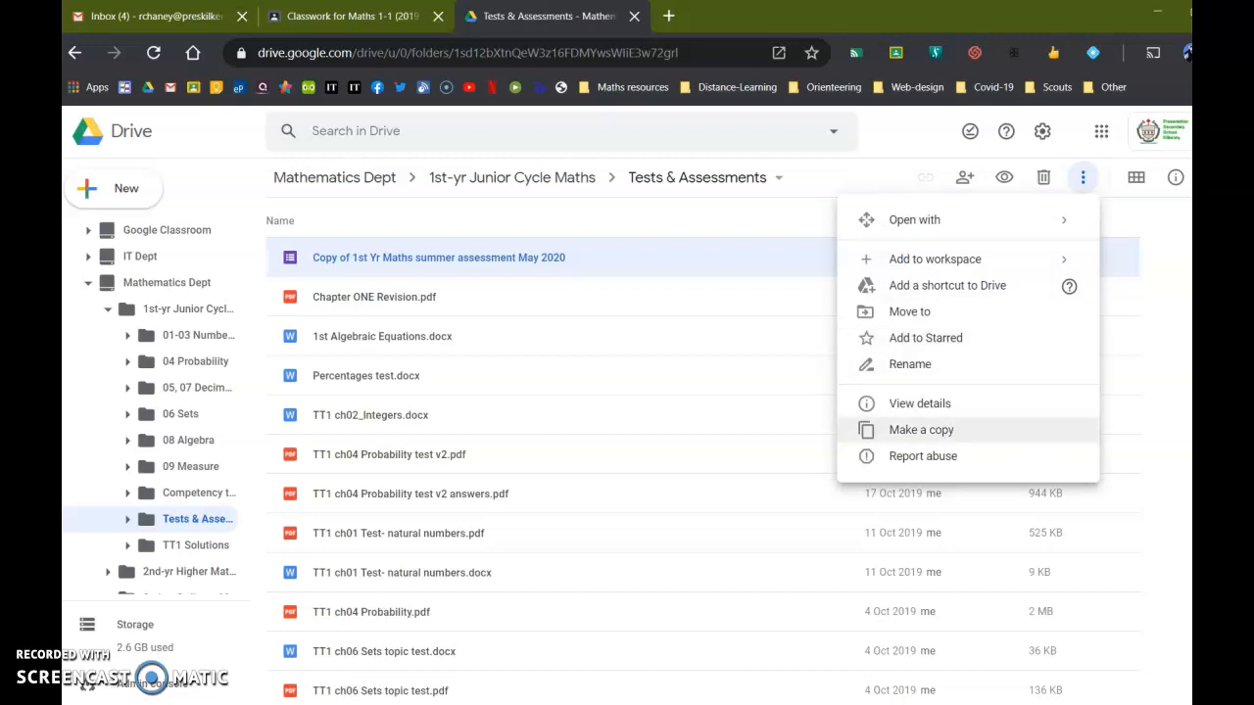
pyautogui.press('Return')
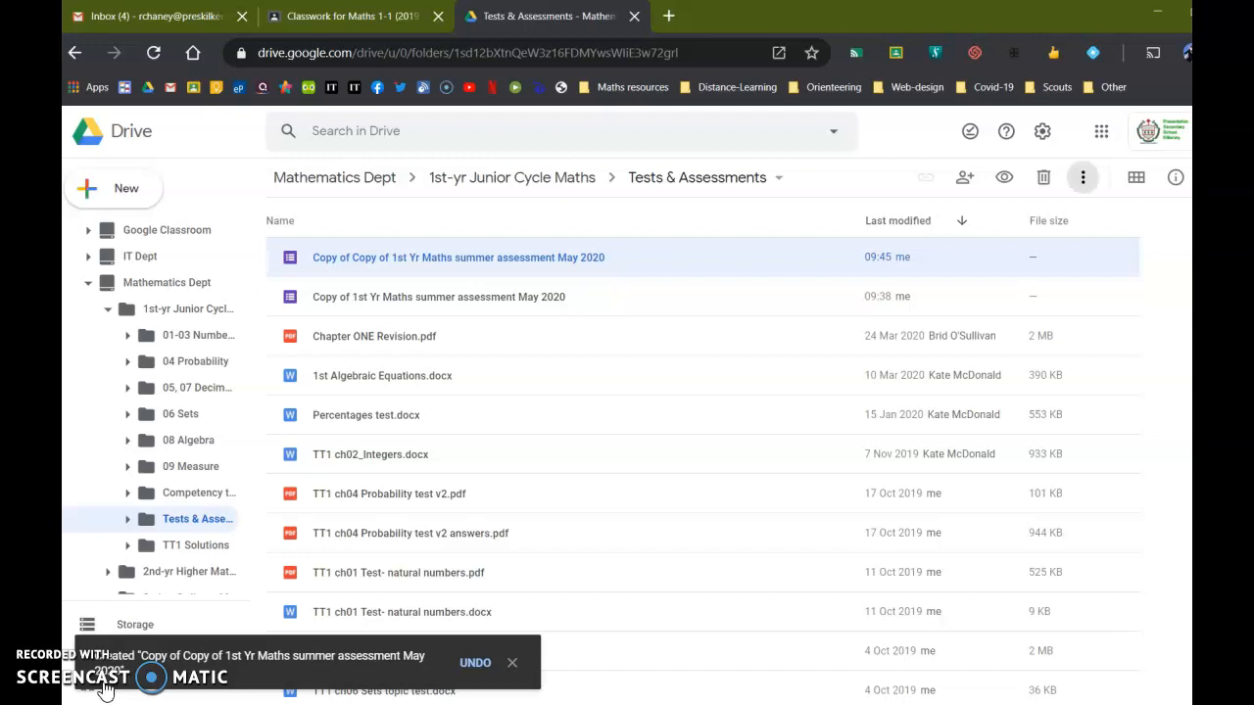
# Move the newly duplicated assessment form from the shared Tests & Assessments folder to My Drive.
pyautogui.press('a')
pyautogui.press('m')
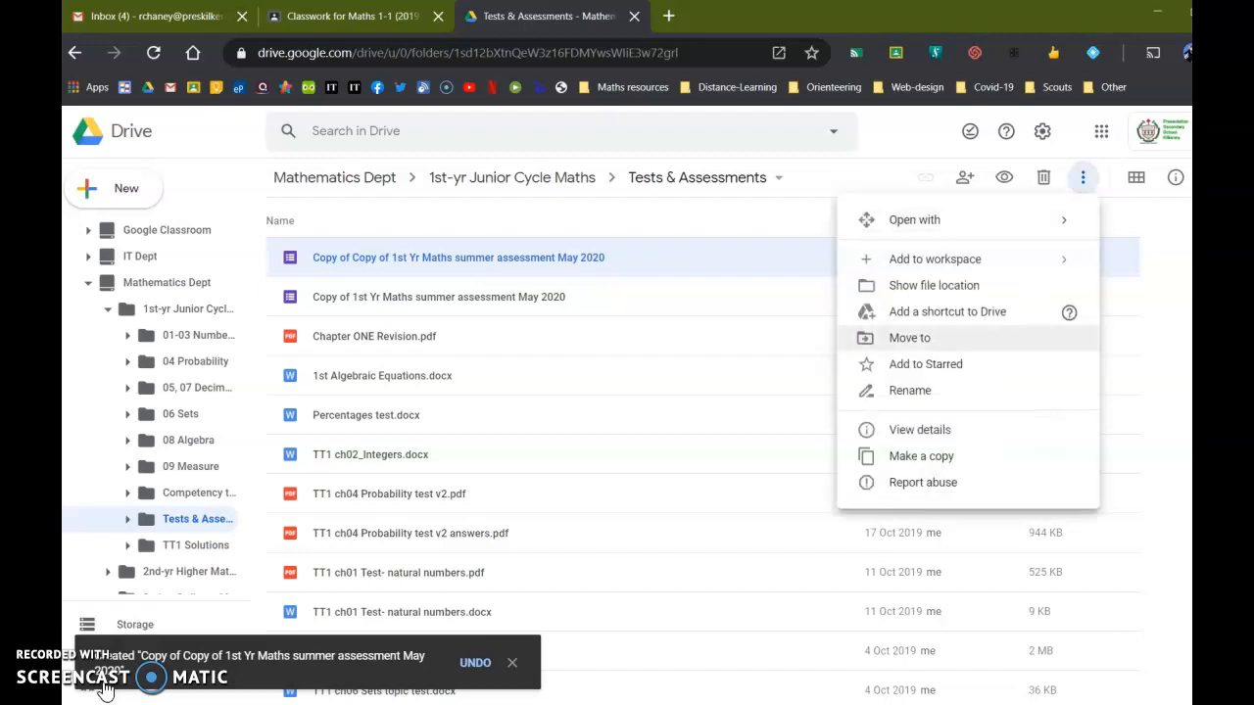
pyautogui.press('Return')
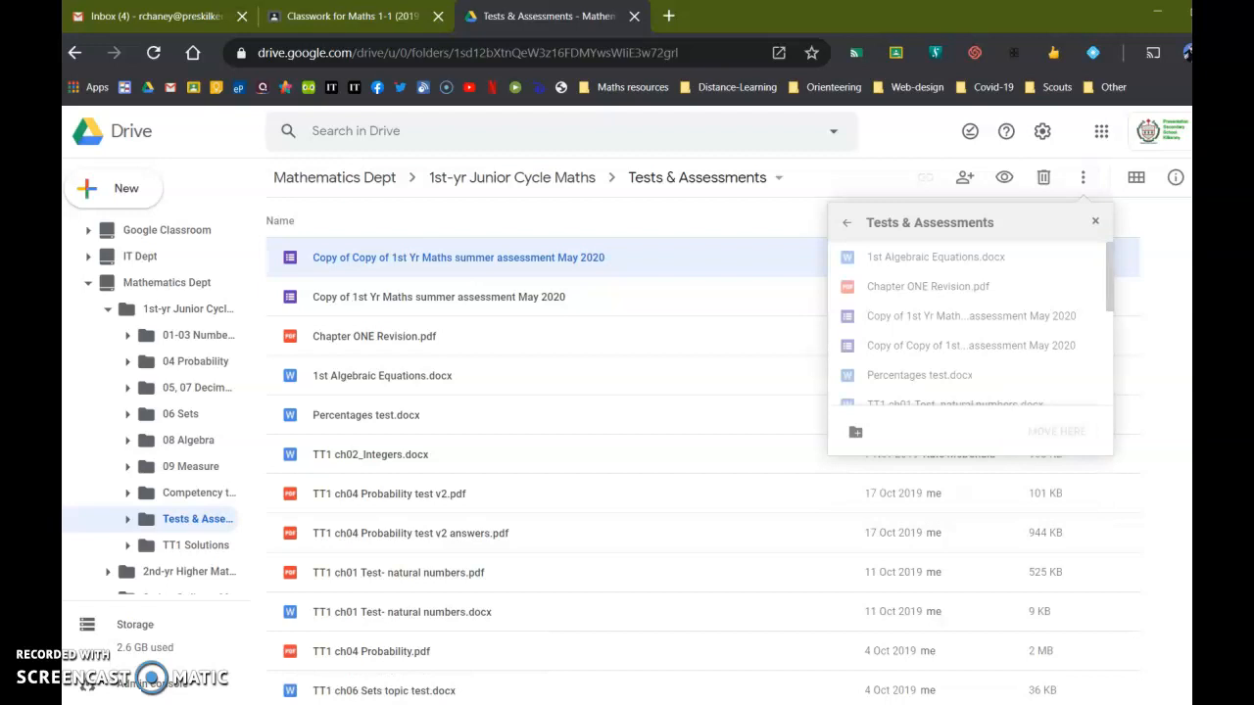
pyautogui.press('Tab')
pyautogui.press('Return')
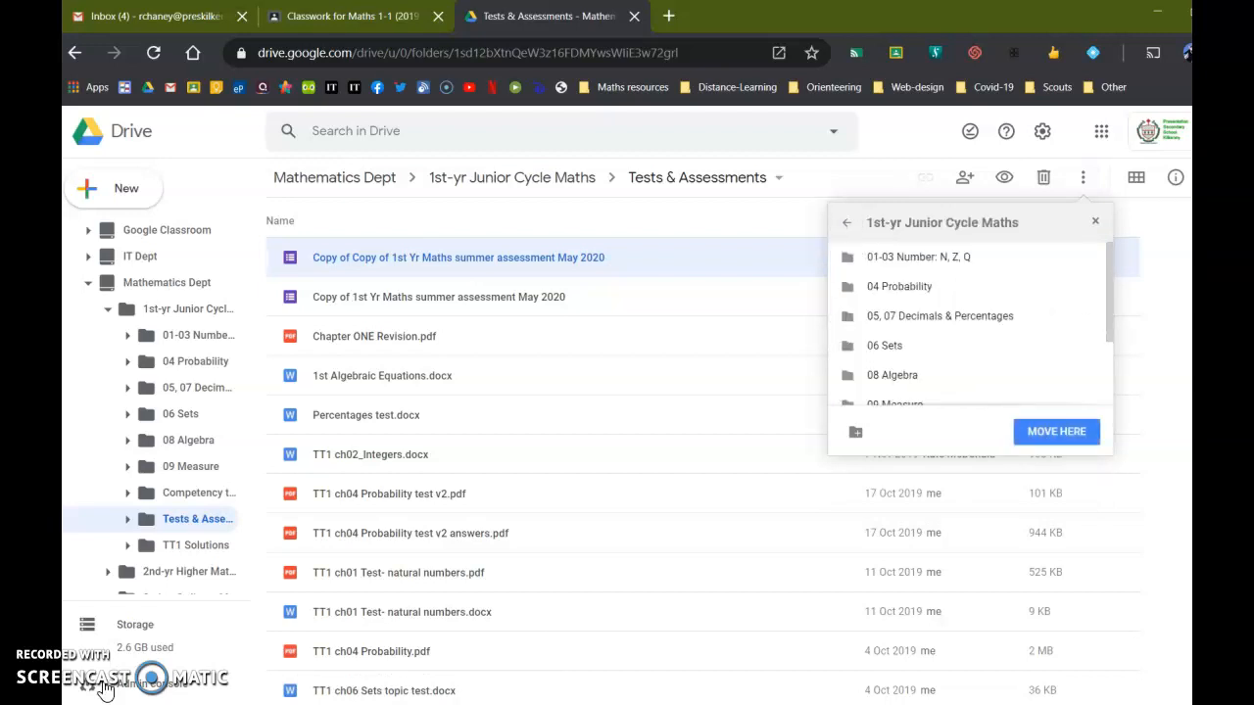
pyautogui.press('Return')
pyautogui.press('Return')
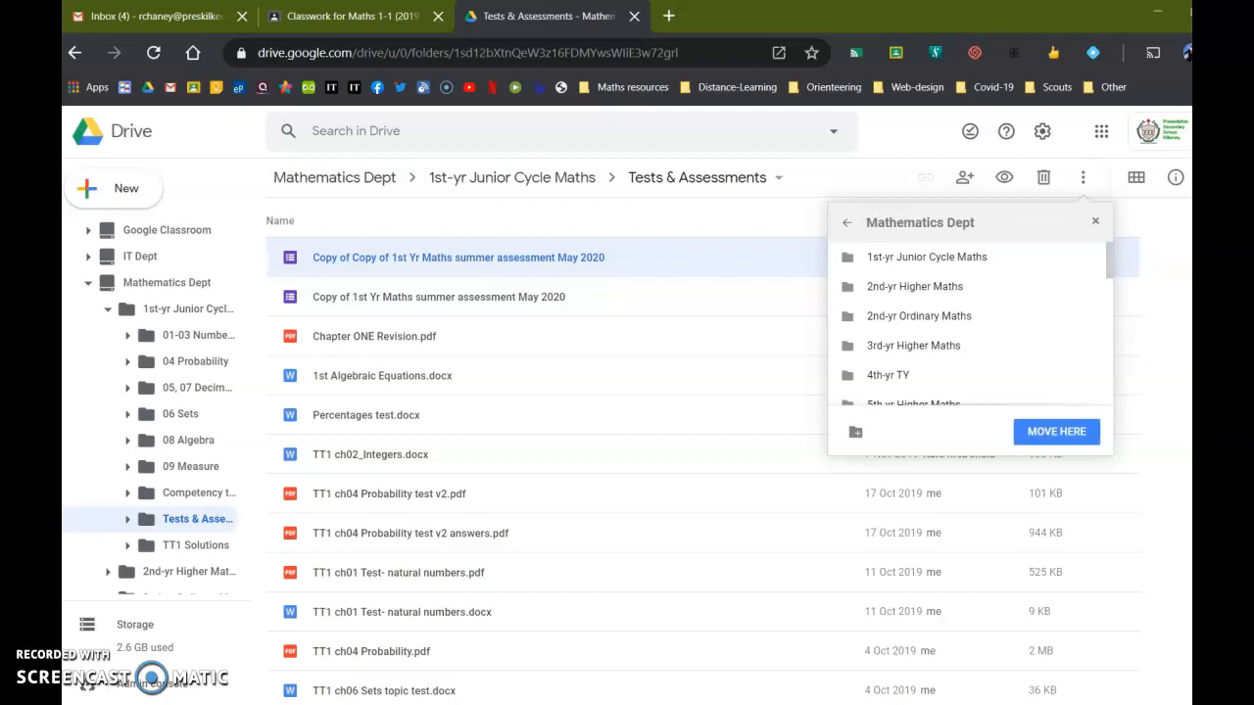
pyautogui.press('Return')
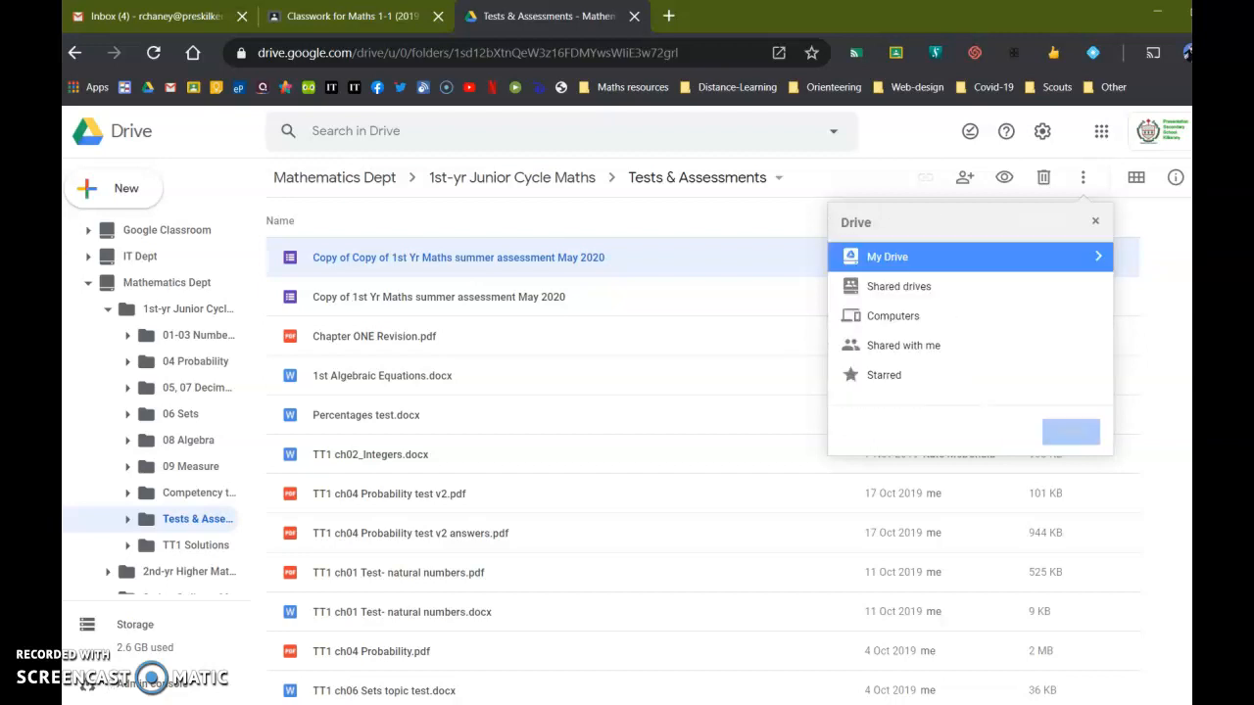
pyautogui.press('Return')
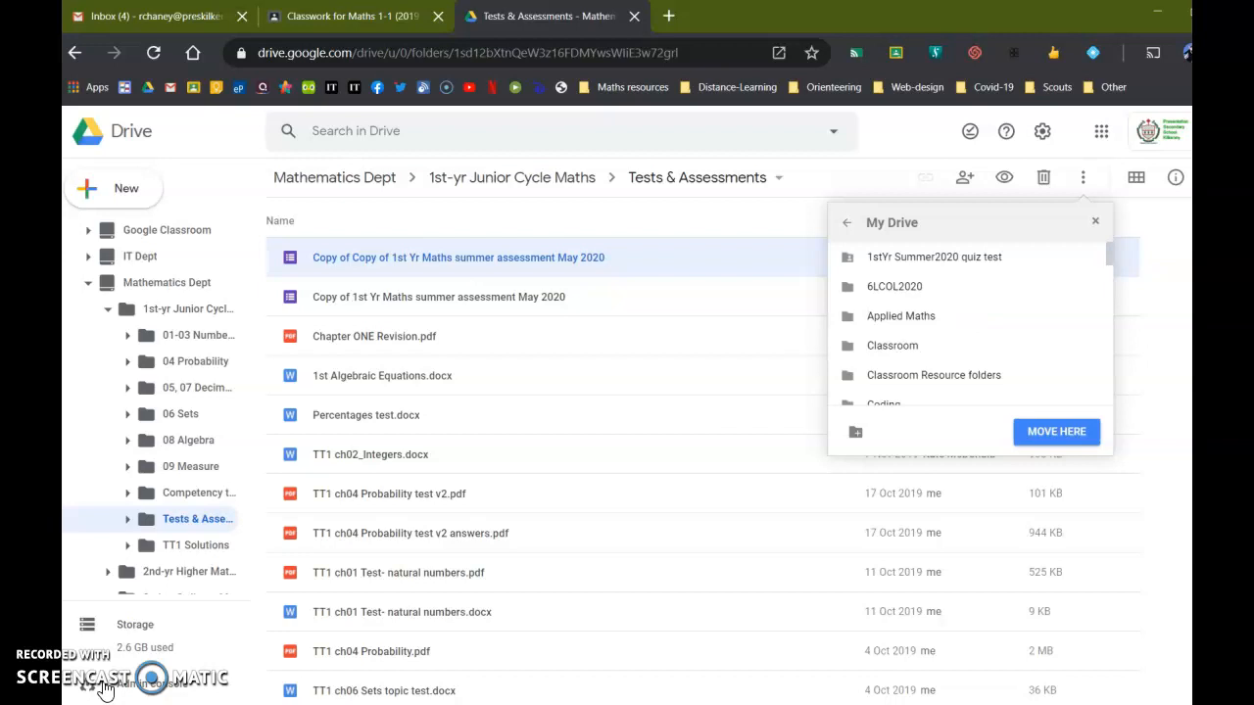
pyautogui.press('Return')
pyautogui.press('Return')
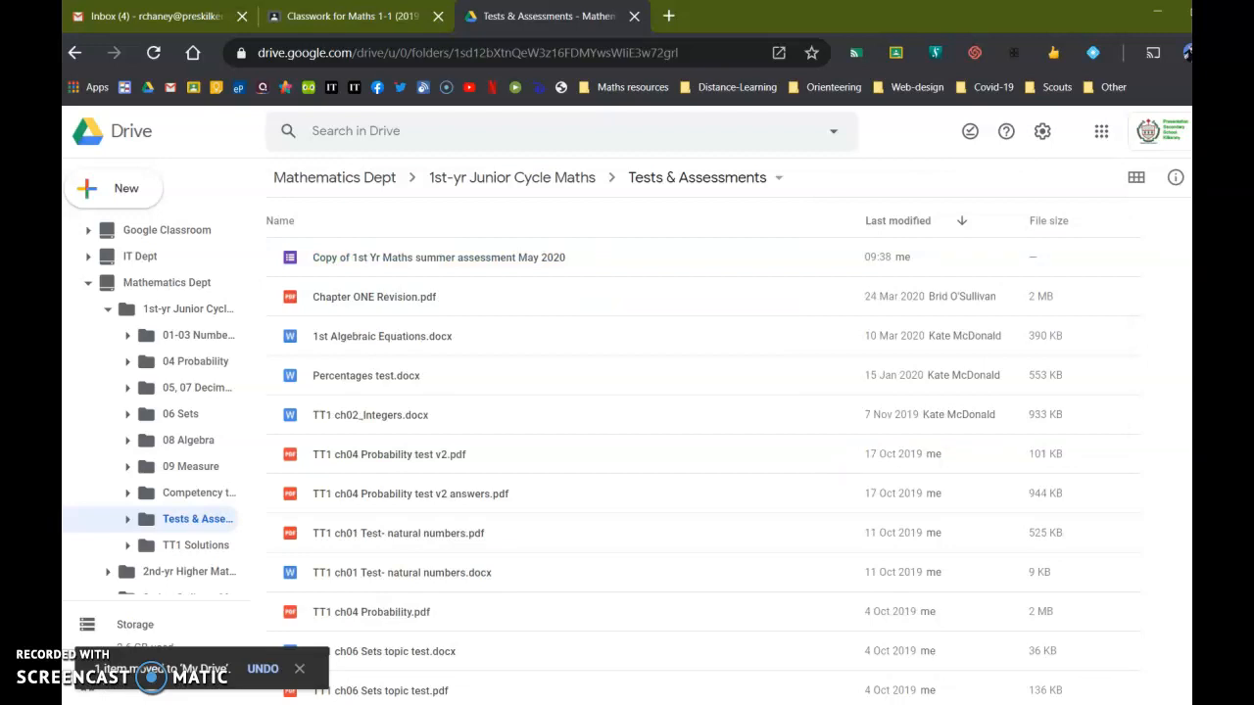
# Go to My Drive and locate the moved assessment form in the file list.
pyautogui.scroll(2, 157, 412)
pyautogui.click(137, 266)
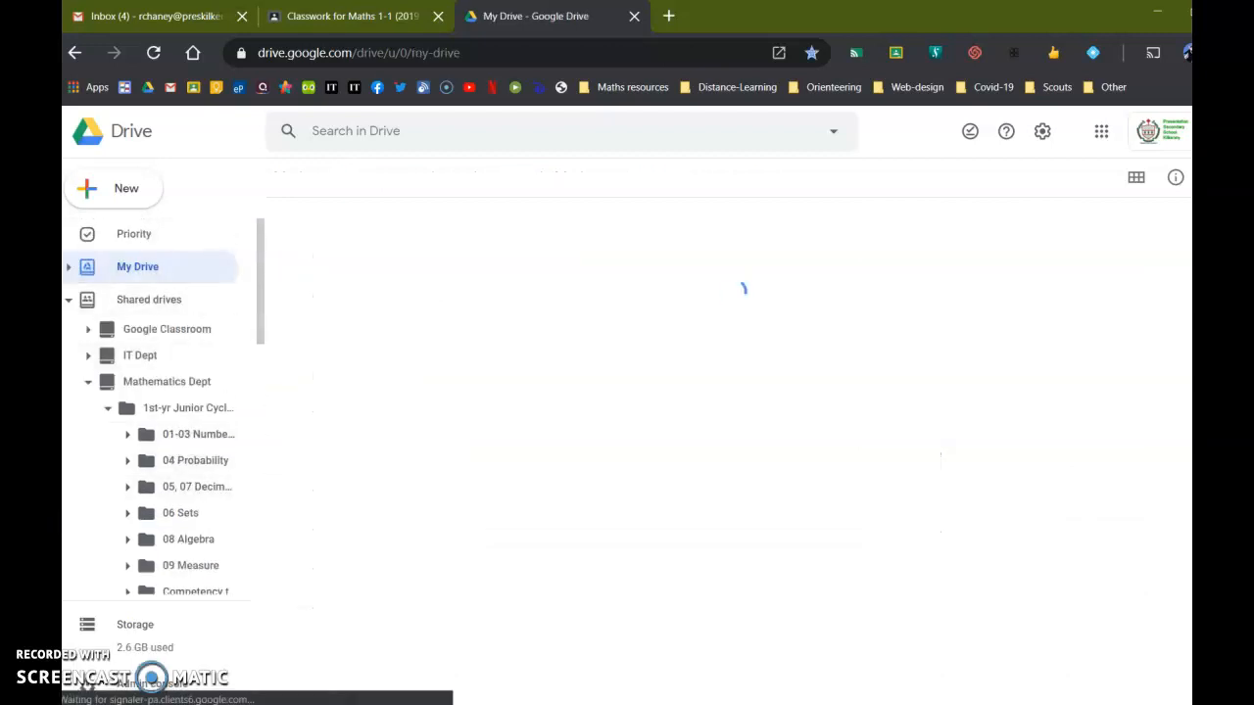
pyautogui.scroll(-2, 702, 441)
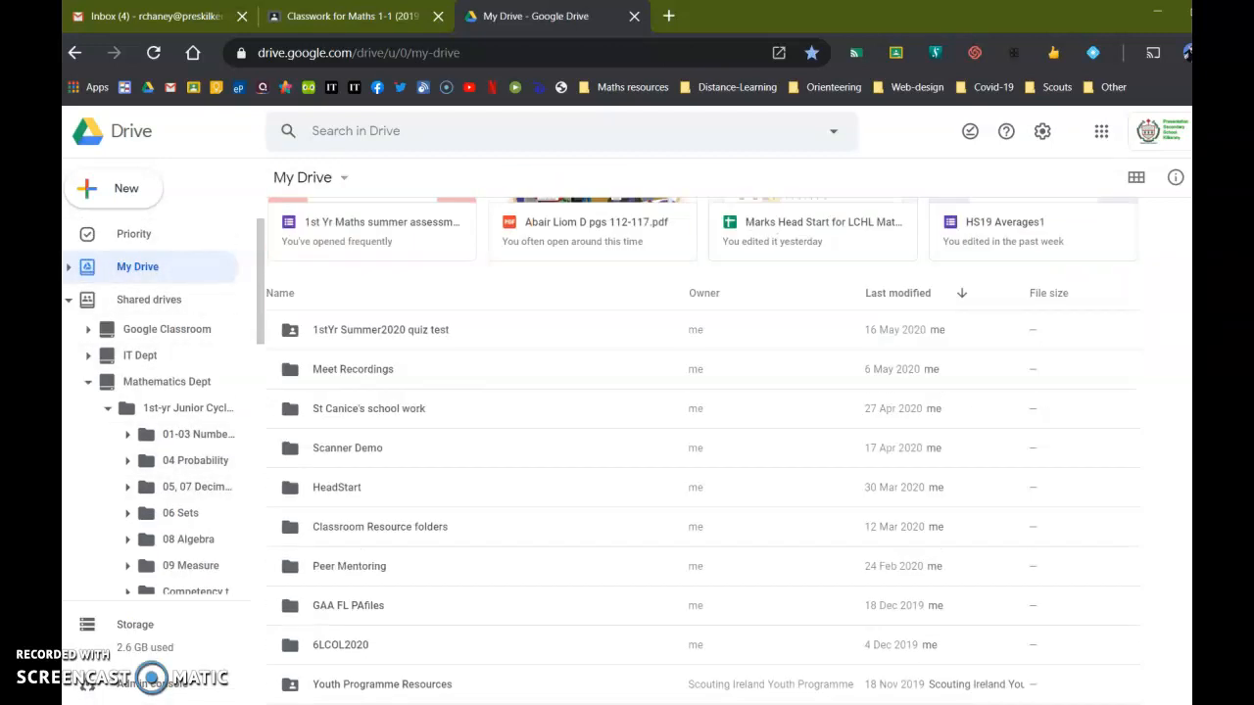
pyautogui.scroll(-9, 702, 451)
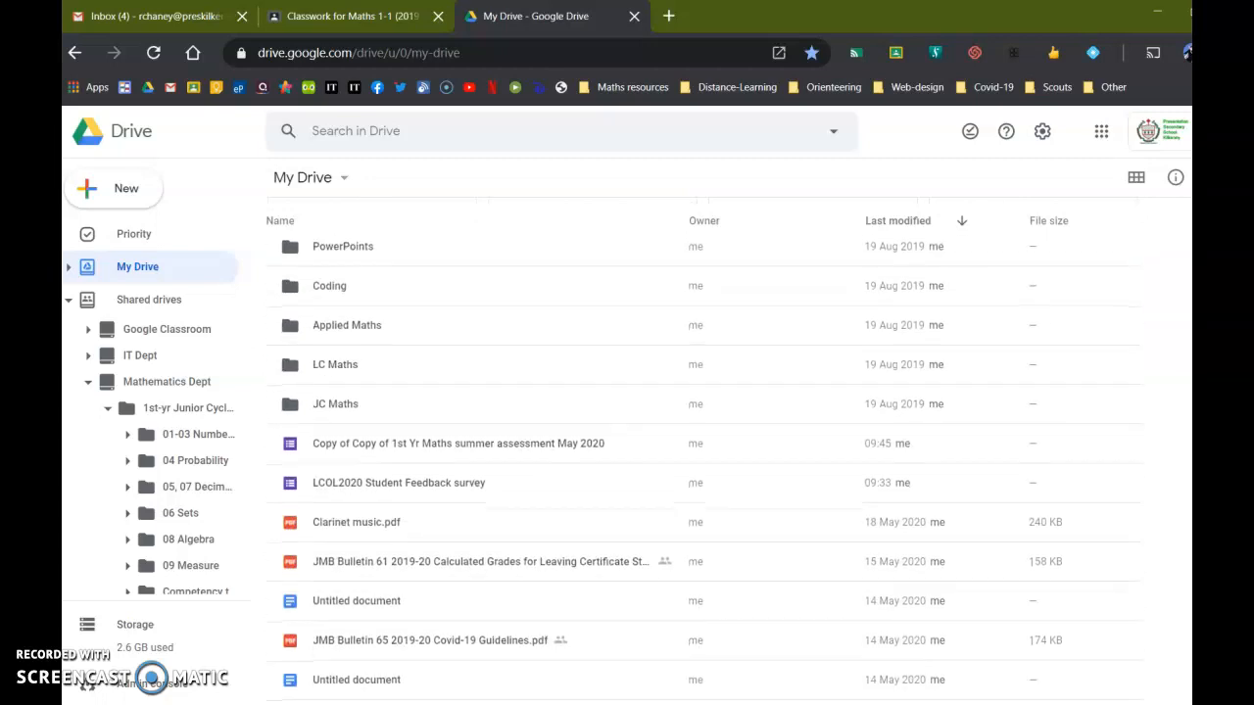
pyautogui.scroll(-1, 702, 450)
# Rename the moved form as "RC 1st Yr Maths summer assessment May 2020".
pyautogui.click(458, 412)
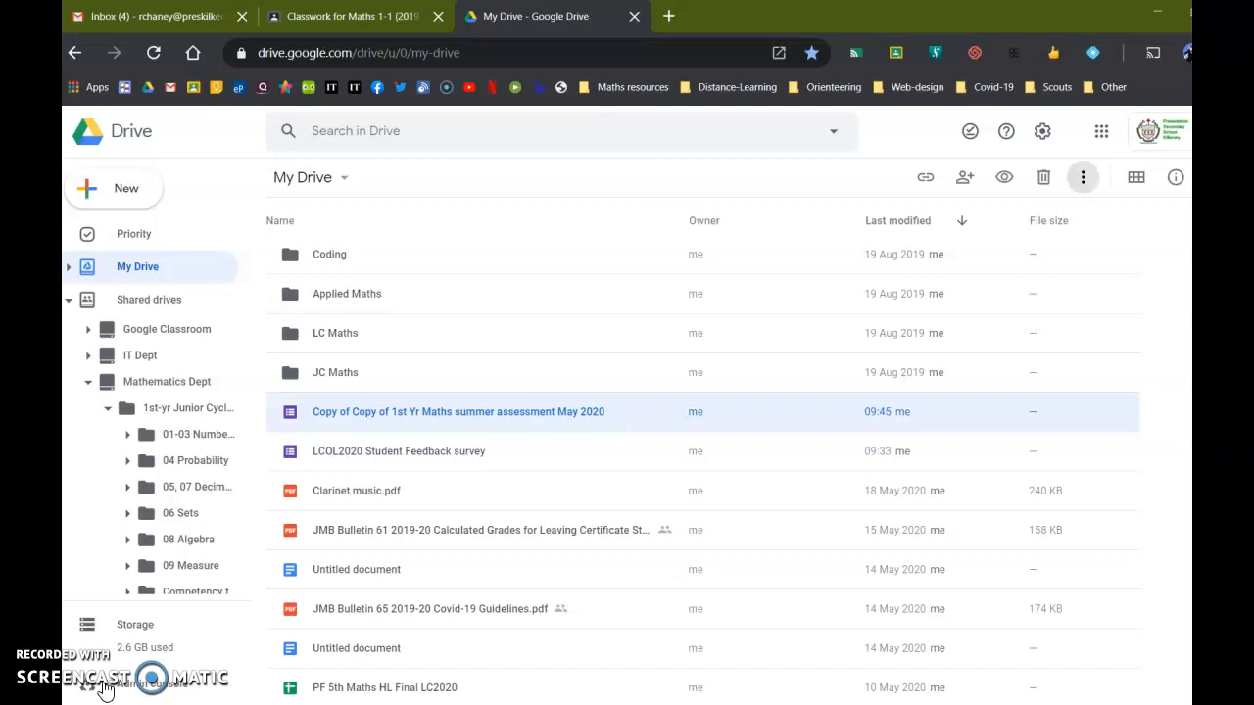
pyautogui.click(1083, 177)
pyautogui.press('Down')
pyautogui.press('Return')
pyautogui.click(652, 403)
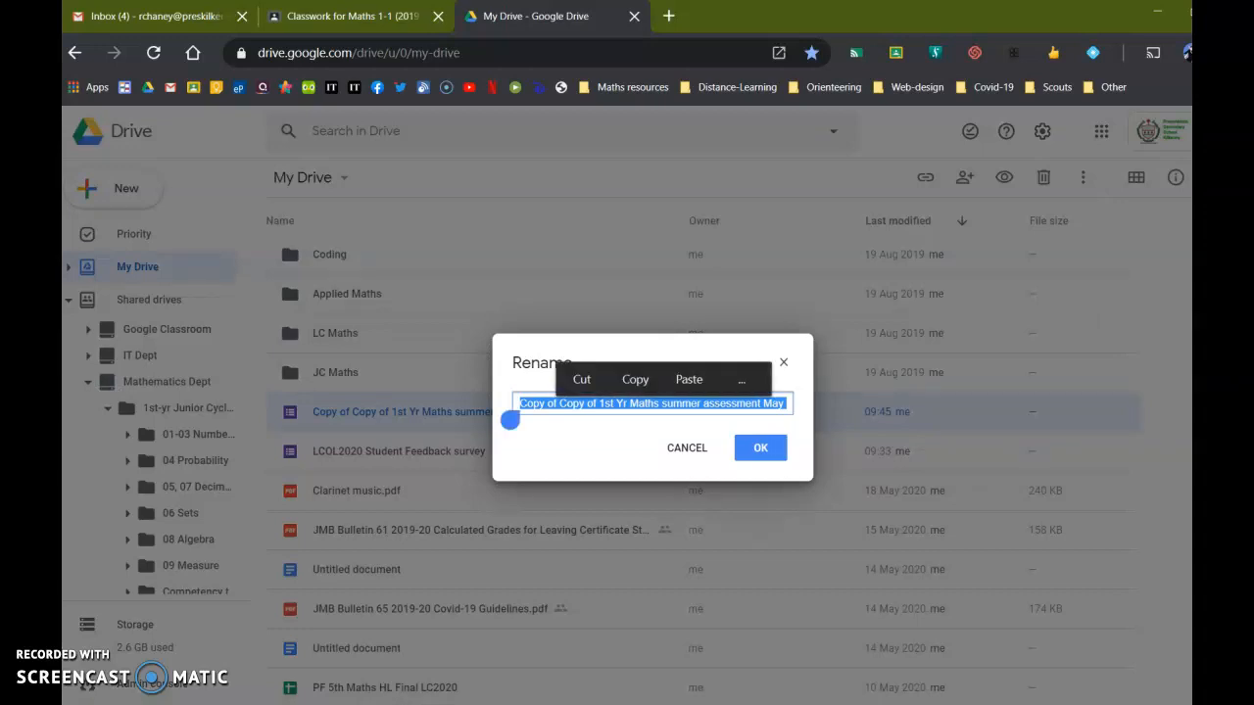
pyautogui.click(562, 402)
pyautogui.click(596, 403)
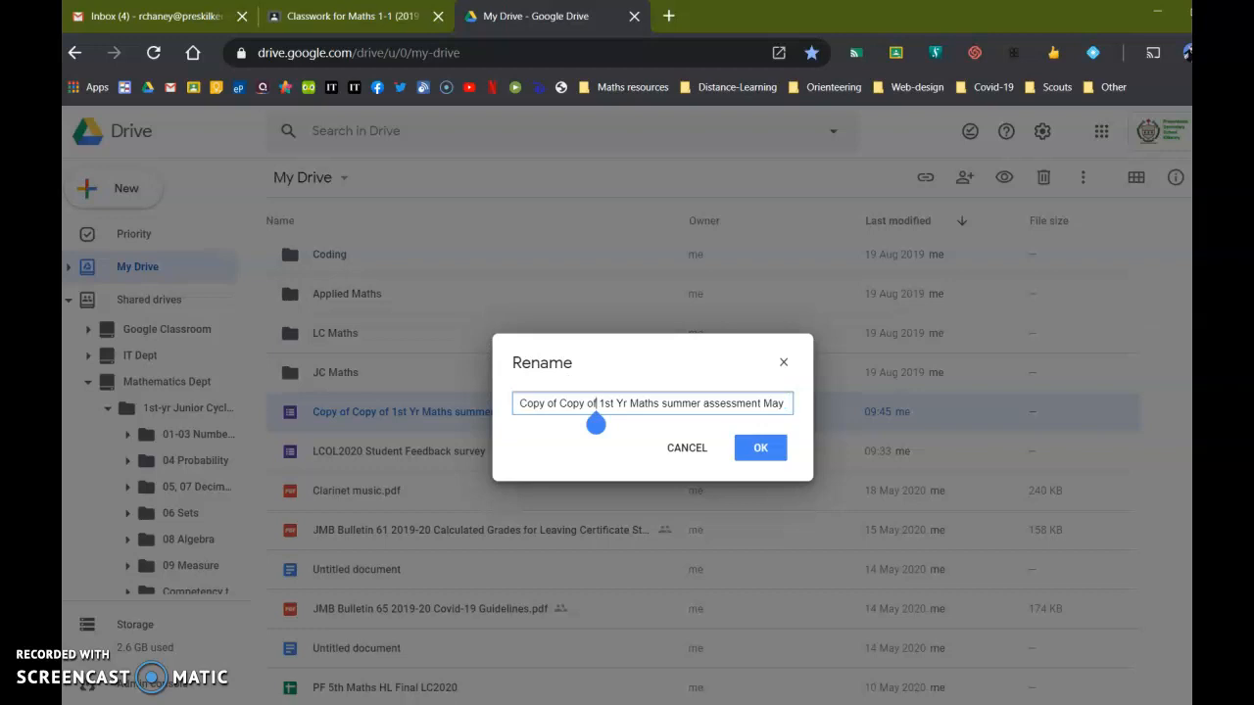
pyautogui.click(596, 403)
pyautogui.press('BackSpace')
pyautogui.press('BackSpace')
pyautogui.press('BackSpace')
pyautogui.press('BackSpace')
pyautogui.press('BackSpace')
pyautogui.press('BackSpace')
pyautogui.press('BackSpace')
pyautogui.press('BackSpace')
pyautogui.press('BackSpace')
pyautogui.press('BackSpace')
pyautogui.press('BackSpace')
pyautogui.press('BackSpace')
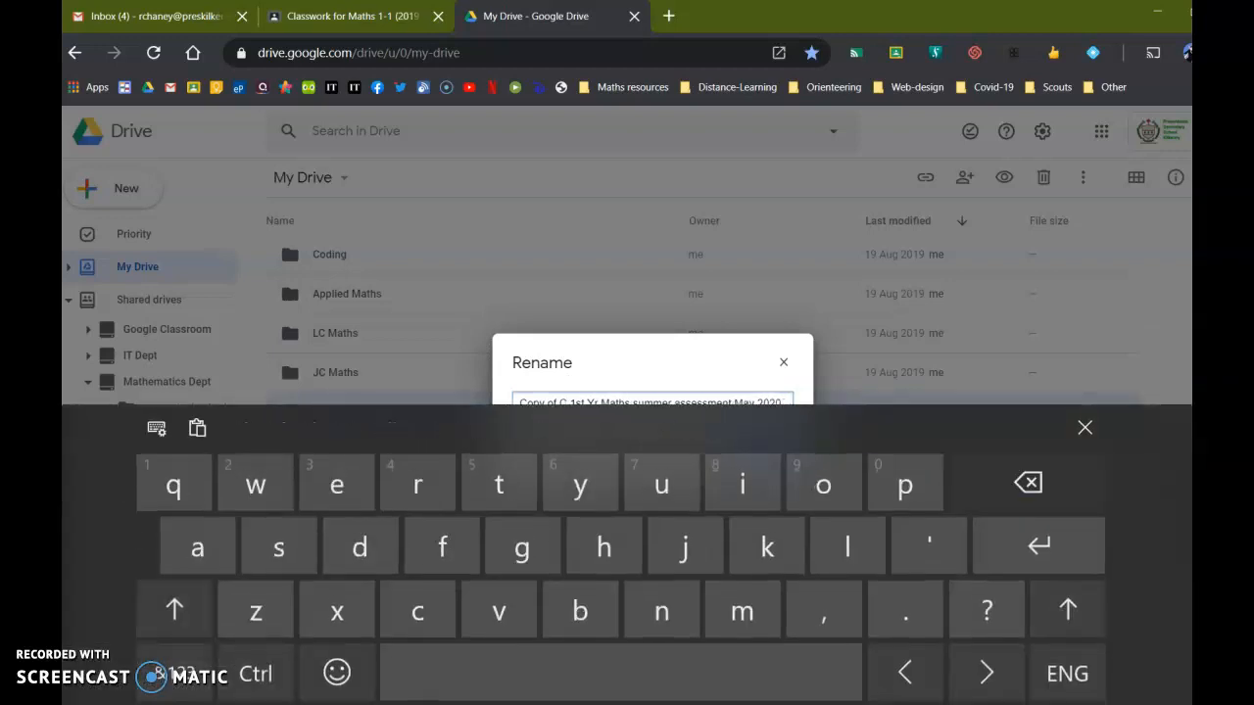
pyautogui.press('BackSpace')
pyautogui.press('BackSpace')
pyautogui.press('BackSpace')
pyautogui.press('BackSpace')
pyautogui.press('shift')
pyautogui.write('RC')
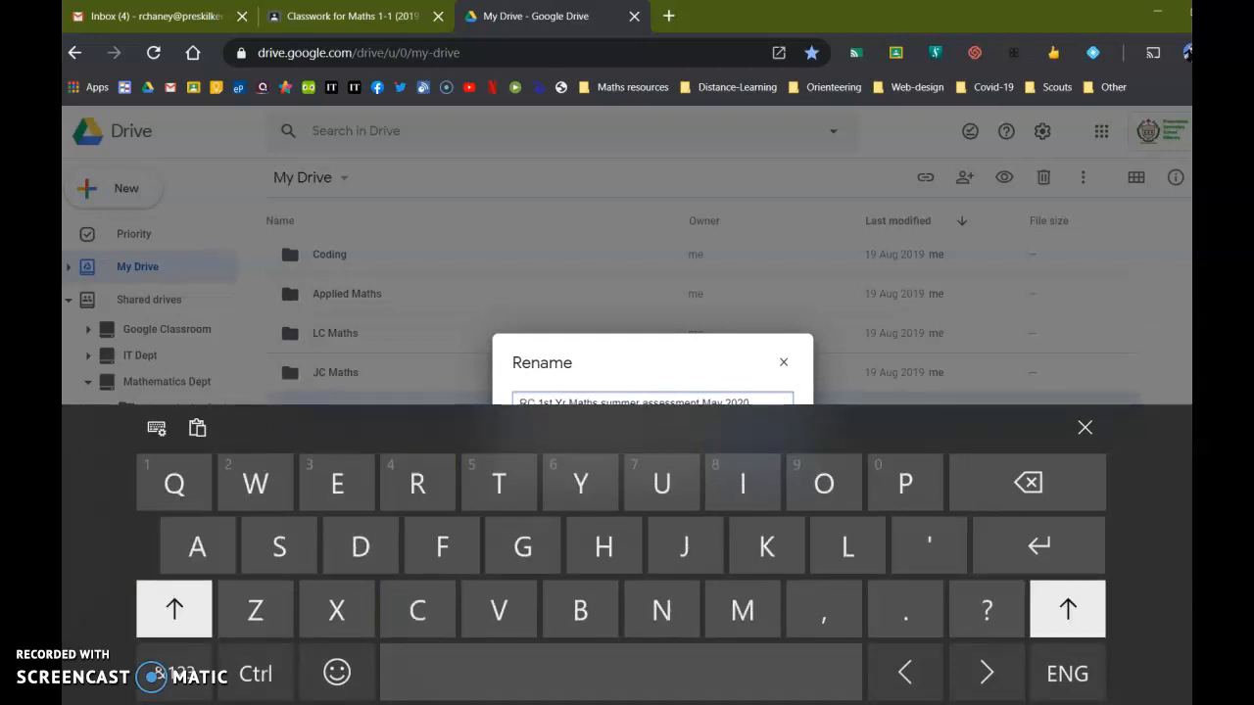
pyautogui.press('BackSpace')
pyautogui.click(1084, 427)
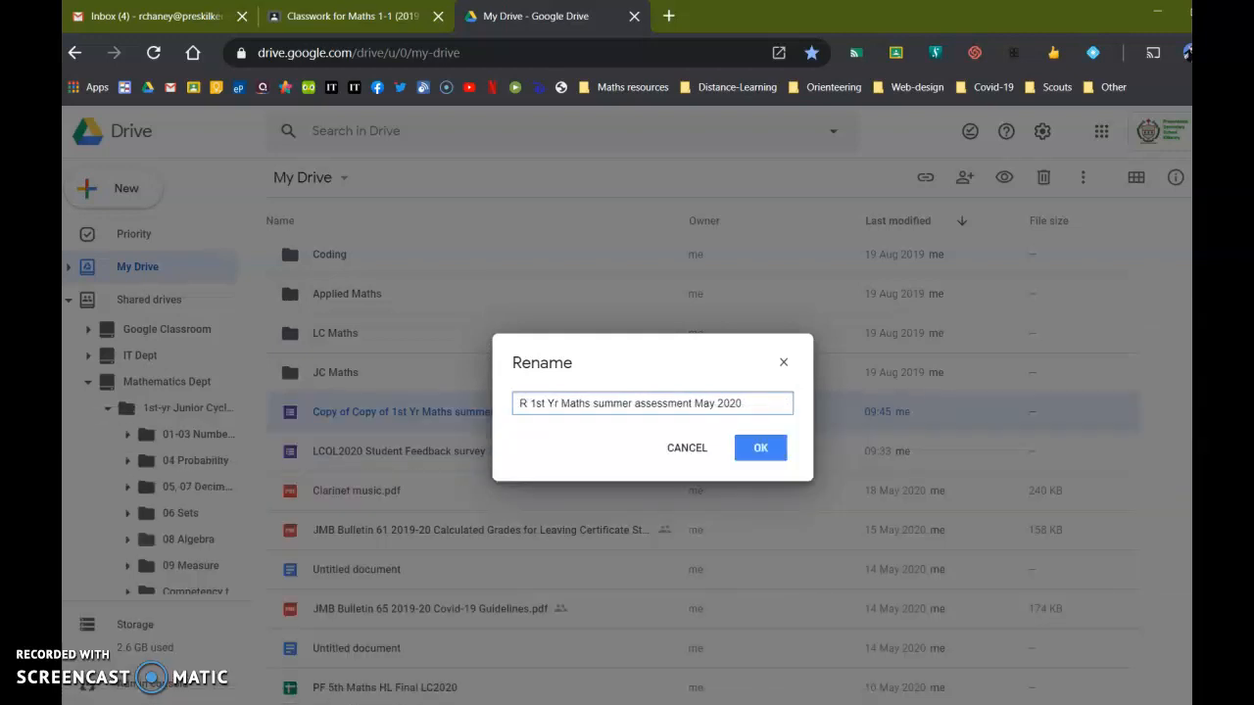
pyautogui.click(526, 403)
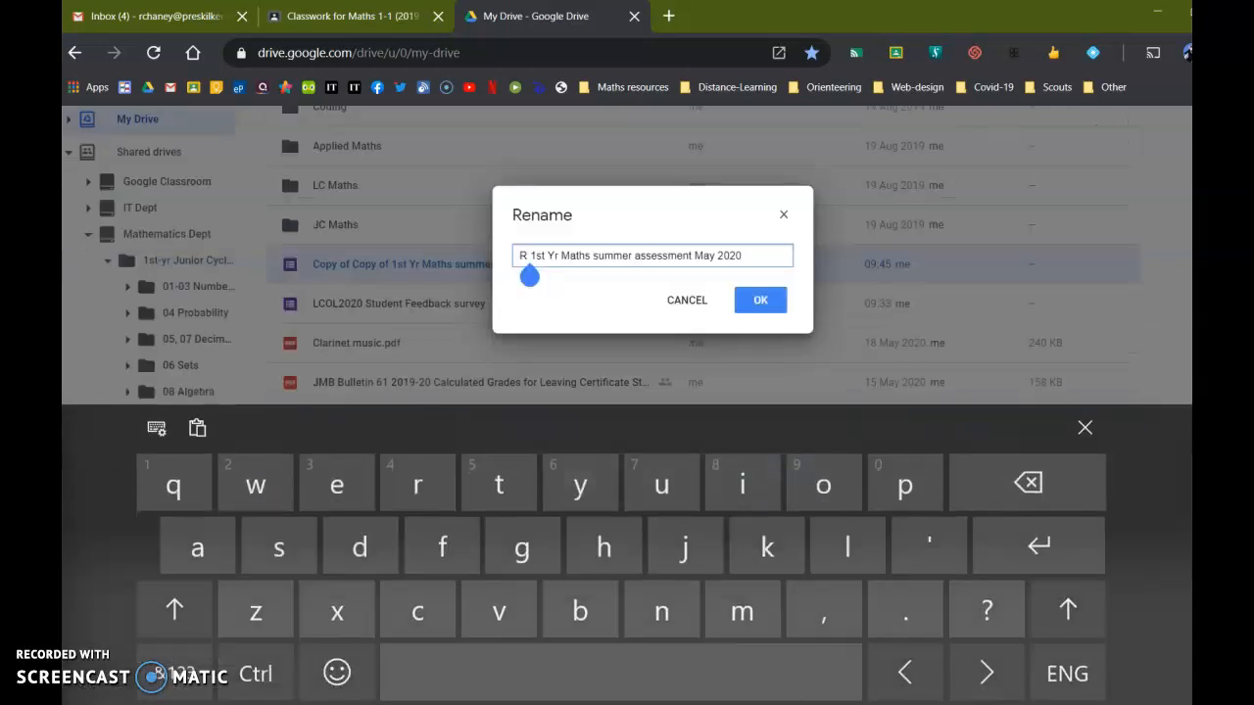
pyautogui.write('C')
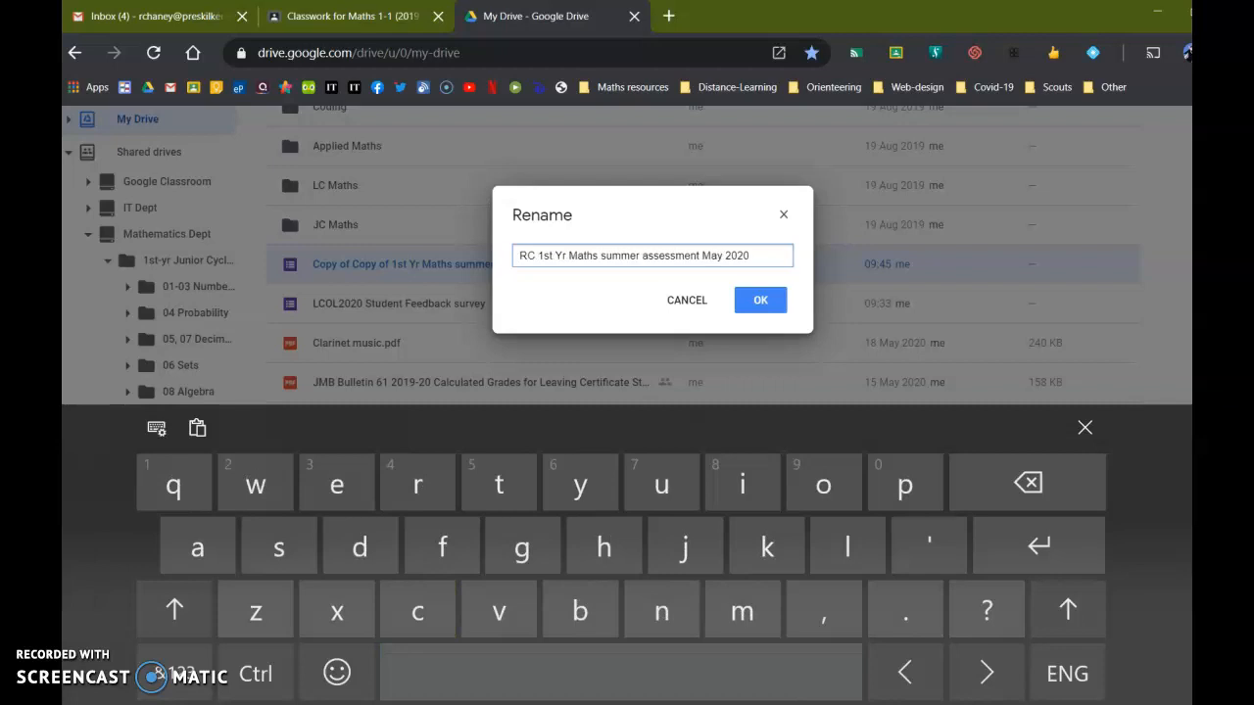
pyautogui.click(760, 300)
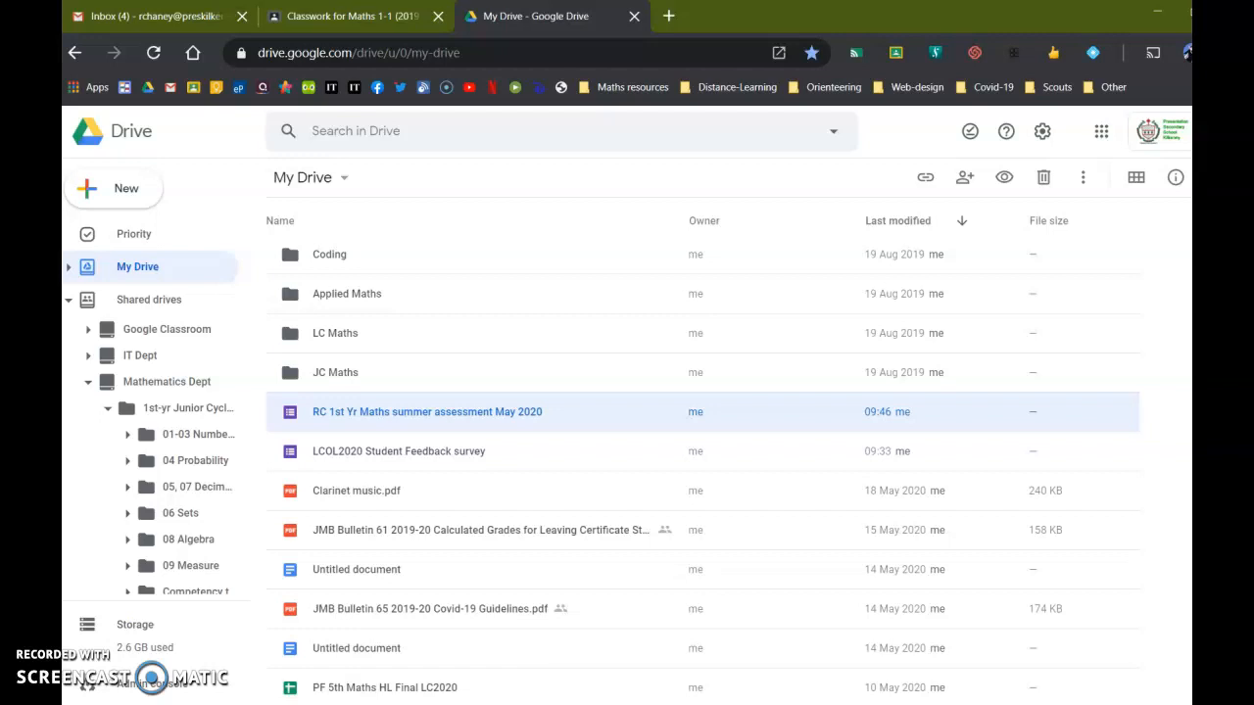
# Open the renamed form, review its general and quiz settings, toggle the Point values option on and back off, and save.
pyautogui.press('Return')
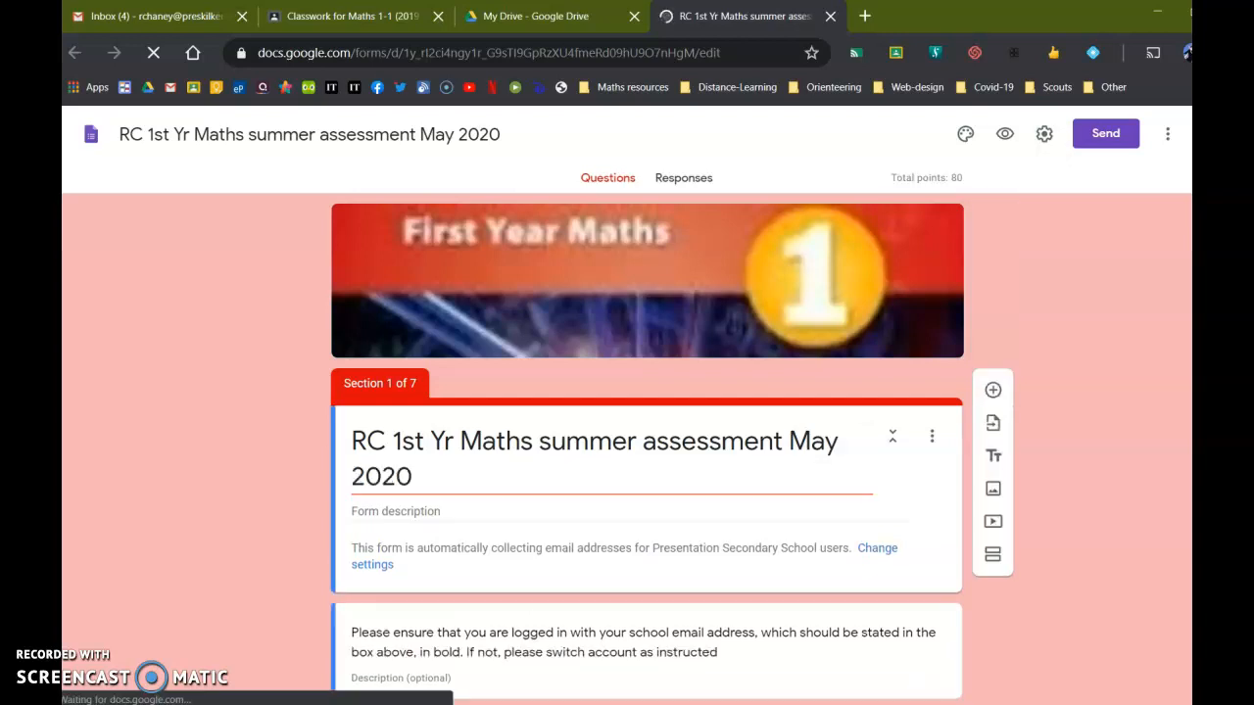
pyautogui.click(1044, 133)
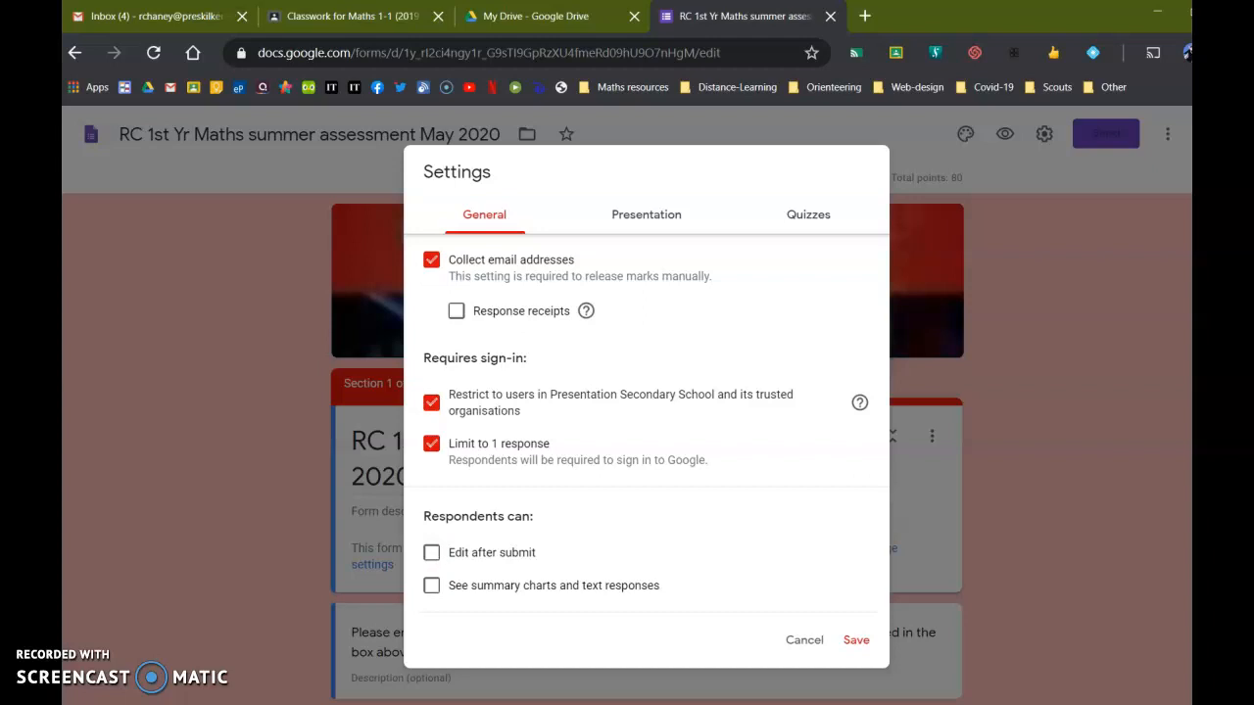
pyautogui.click(808, 215)
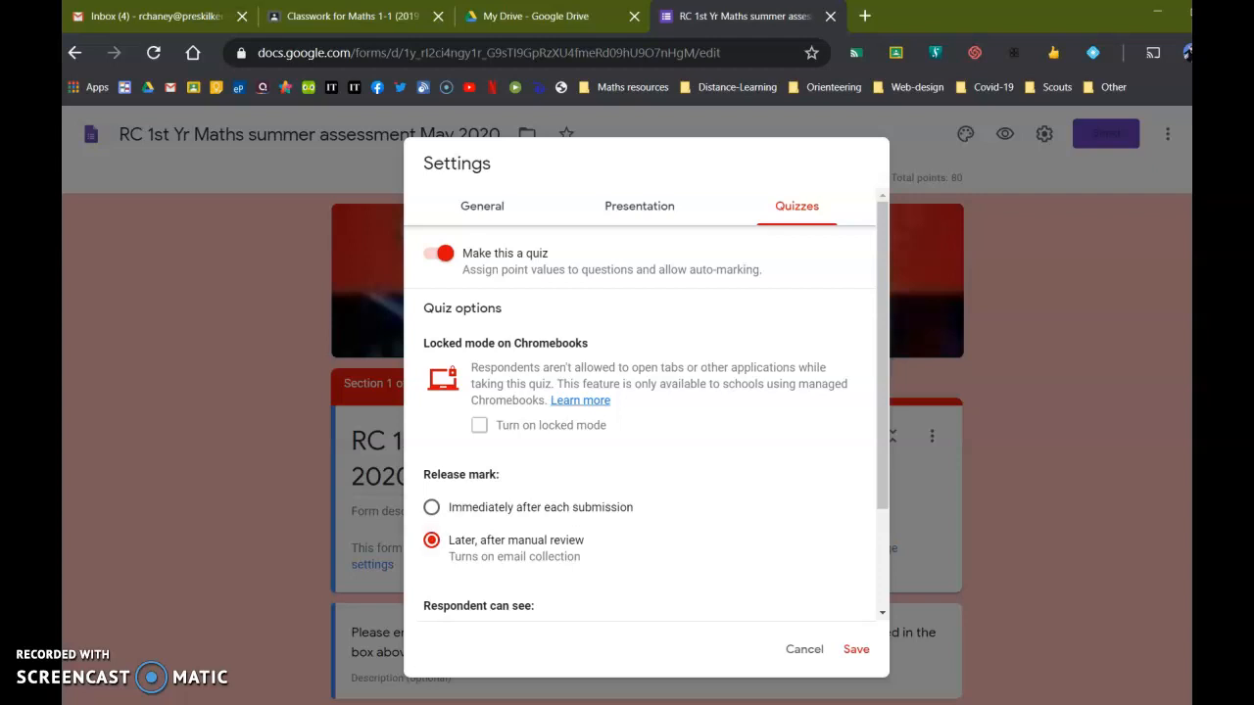
pyautogui.scroll(-3, 642, 402)
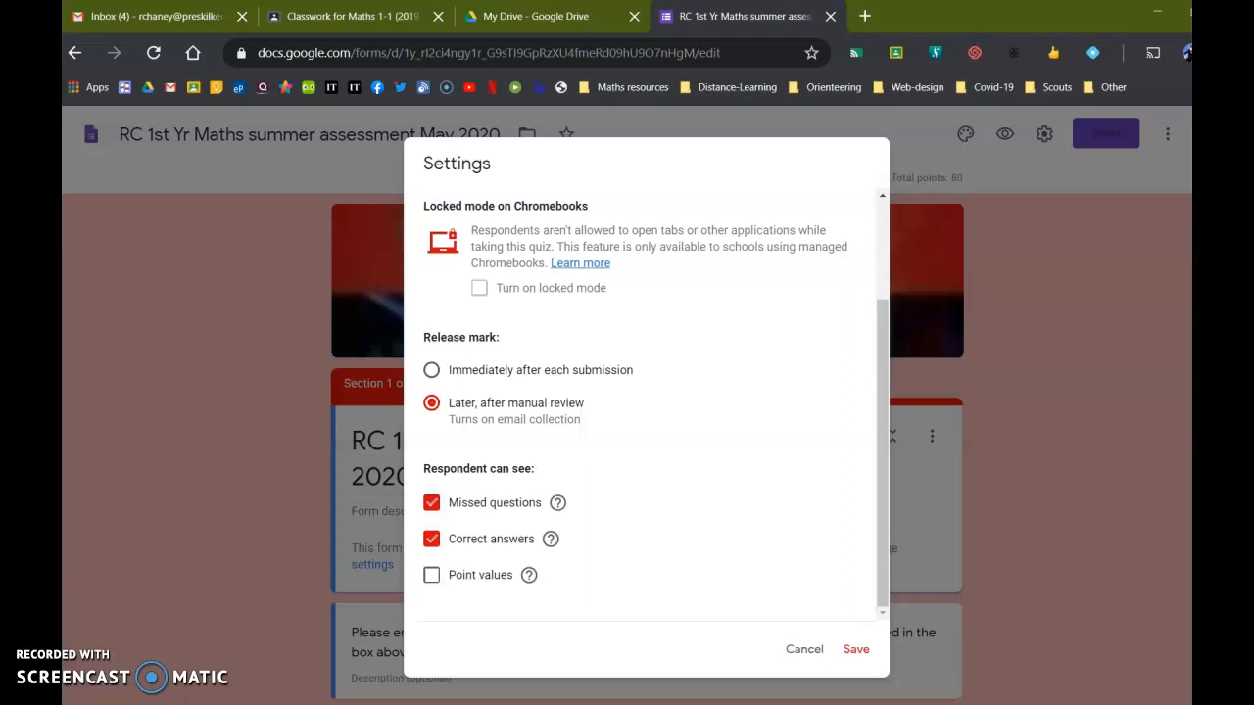
pyautogui.click(431, 575)
pyautogui.click(431, 575)
pyautogui.click(856, 649)
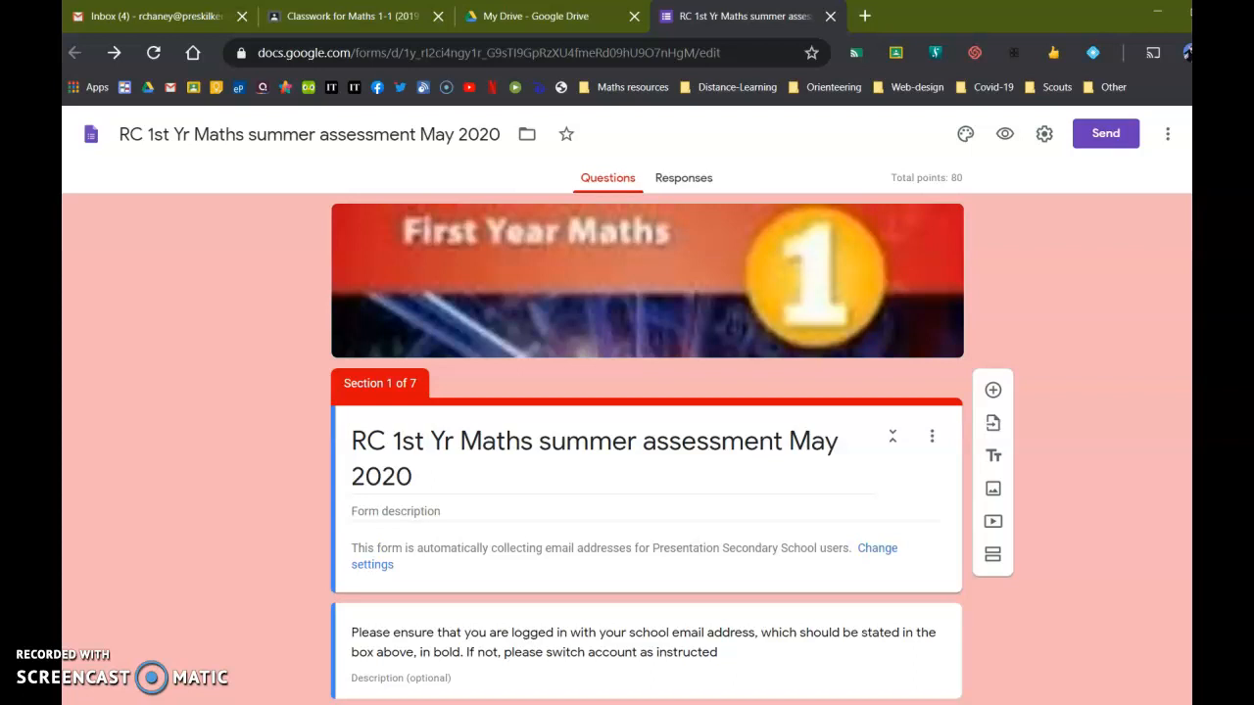
# Switch to Google Classroom and create a new assignment on the Maths 1-1 classwork page.
pyautogui.hotkey('ctrl', '2')
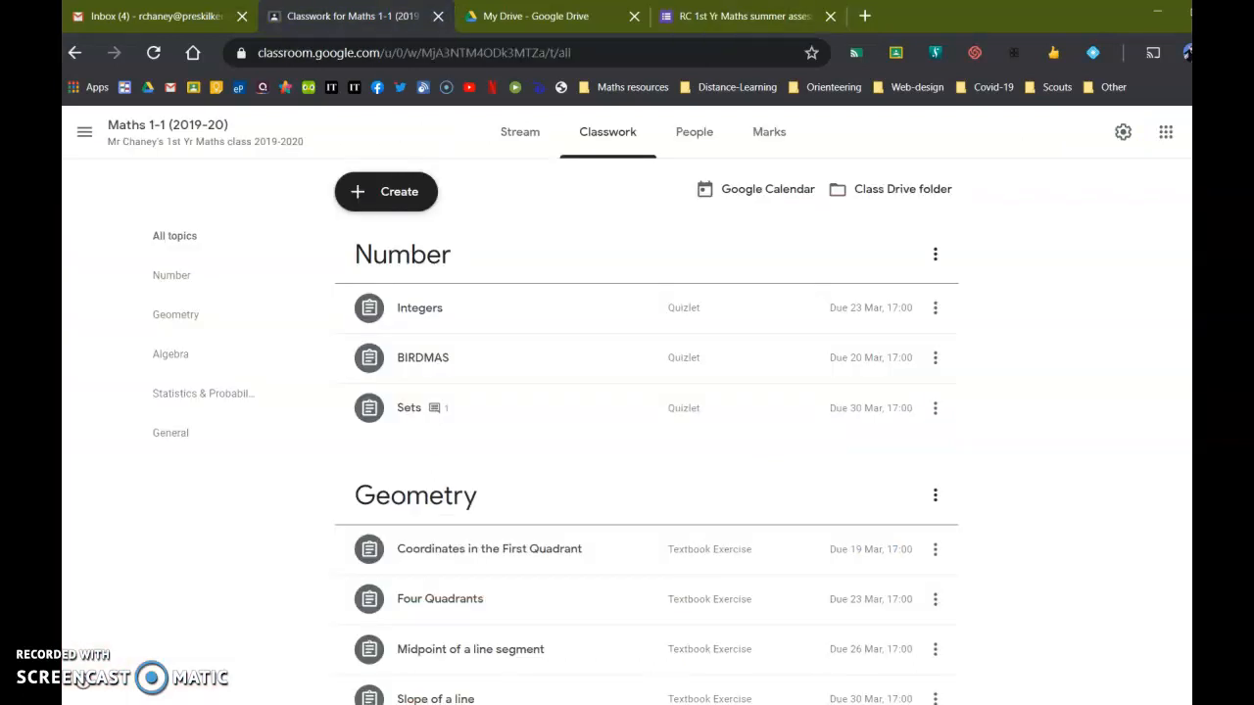
pyautogui.click(386, 191)
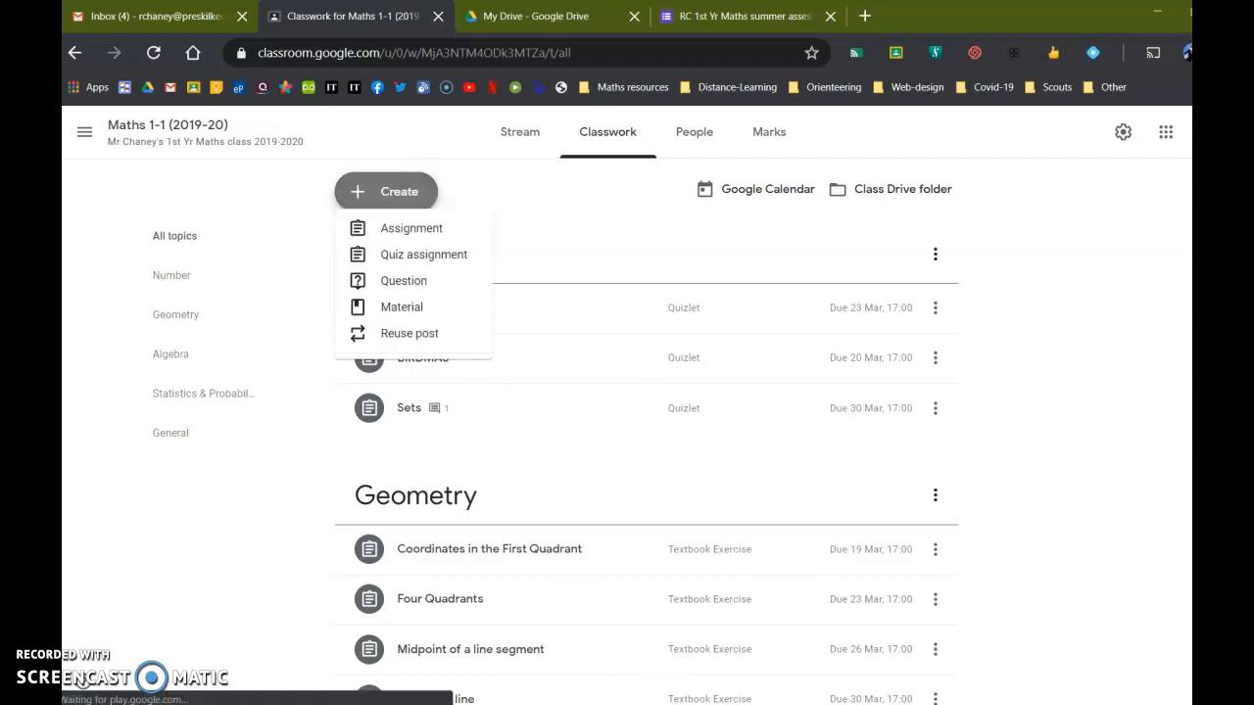
pyautogui.click(411, 237)
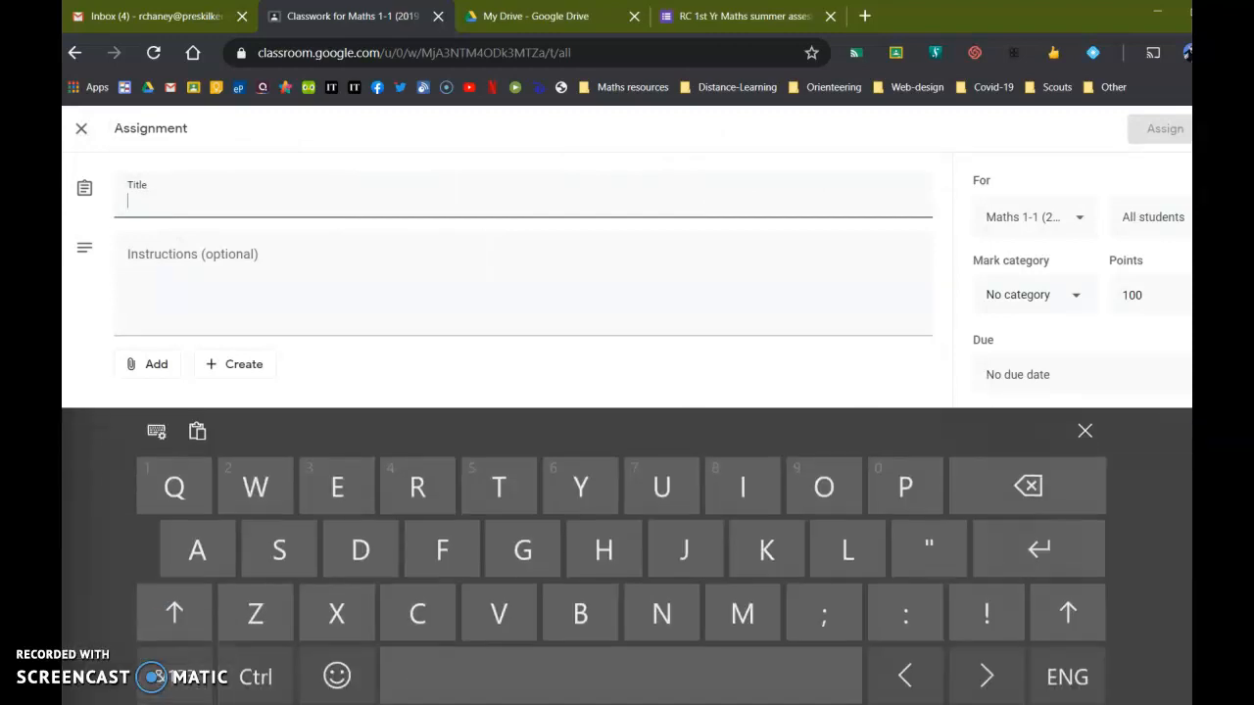
pyautogui.click(175, 609)
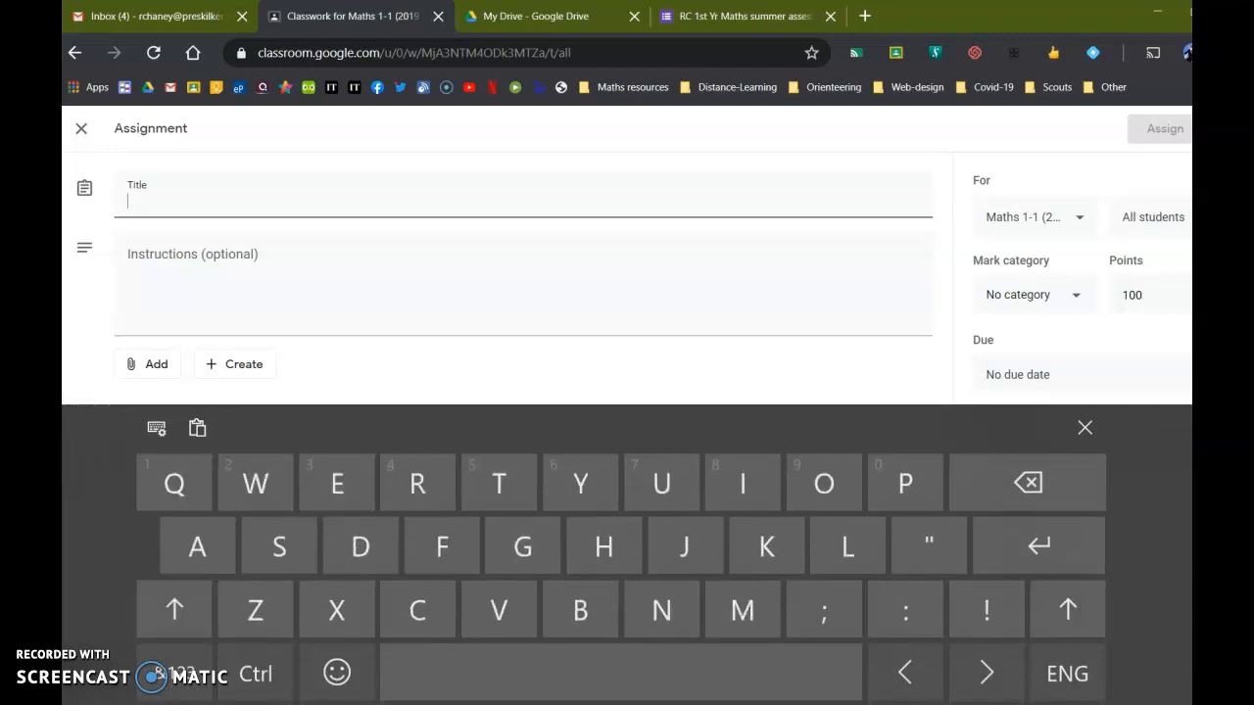
pyautogui.click(174, 610)
pyautogui.write('summ')
pyautogui.press('BackSpace')
pyautogui.press('BackSpace')
pyautogui.press('BackSpace')
pyautogui.press('BackSpace')
pyautogui.click(175, 610)
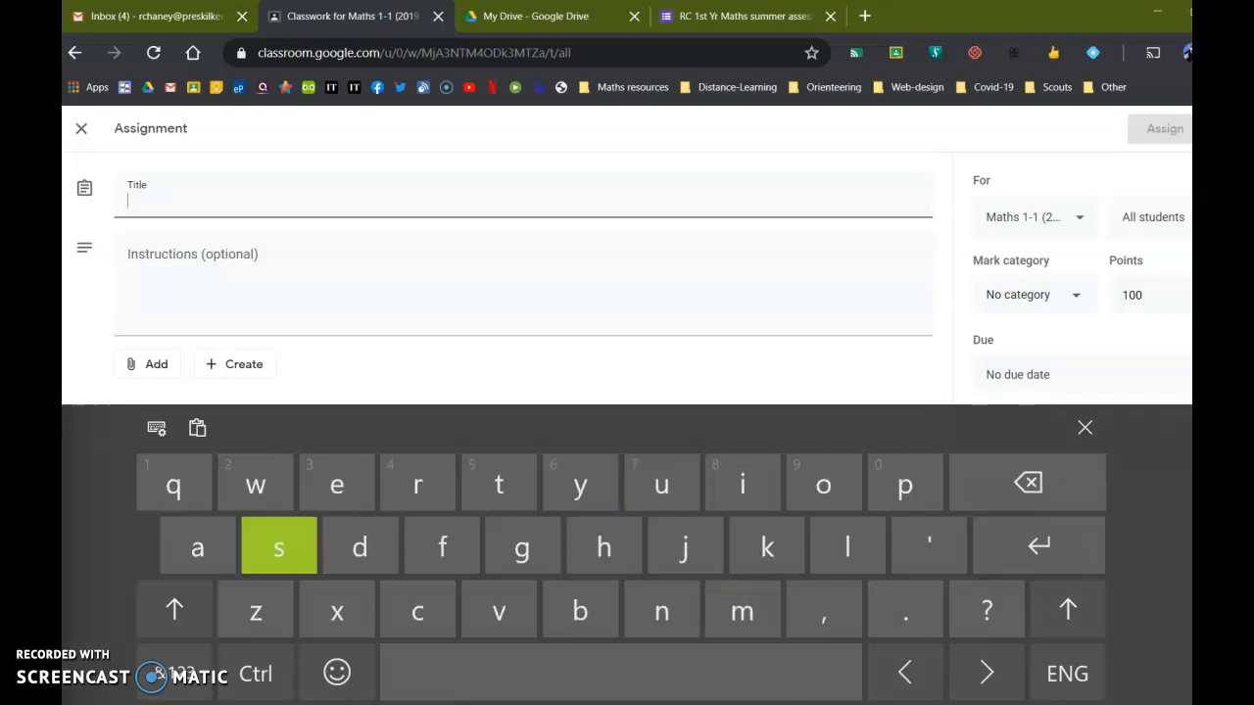
pyautogui.write('summ')
pyautogui.press('BackSpace')
pyautogui.press('BackSpace')
pyautogui.press('BackSpace')
pyautogui.press('BackSpace')
# Title the new assignment "Summer test".
pyautogui.write('Summer')
pyautogui.write(' r')
pyautogui.press('BackSpace')
pyautogui.write('test')
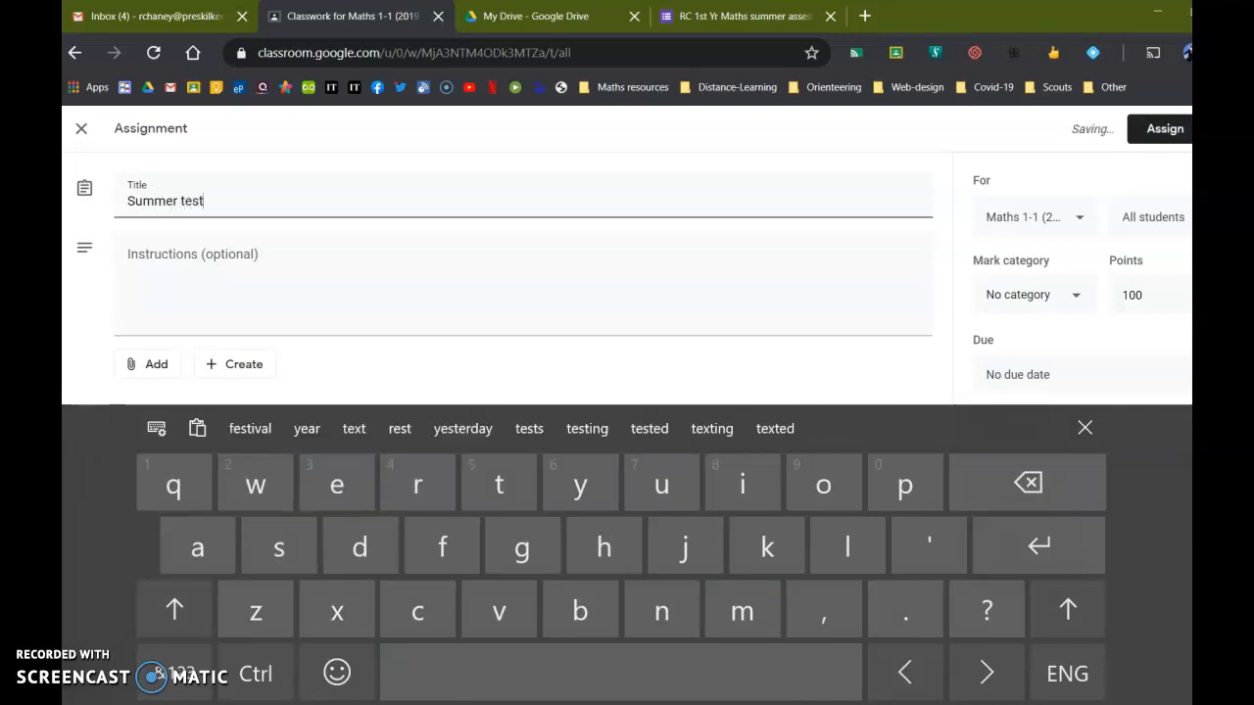
# Enter the assignment instructions "please open attached form and complete".
pyautogui.click(192, 257)
pyautogui.write('please open ')
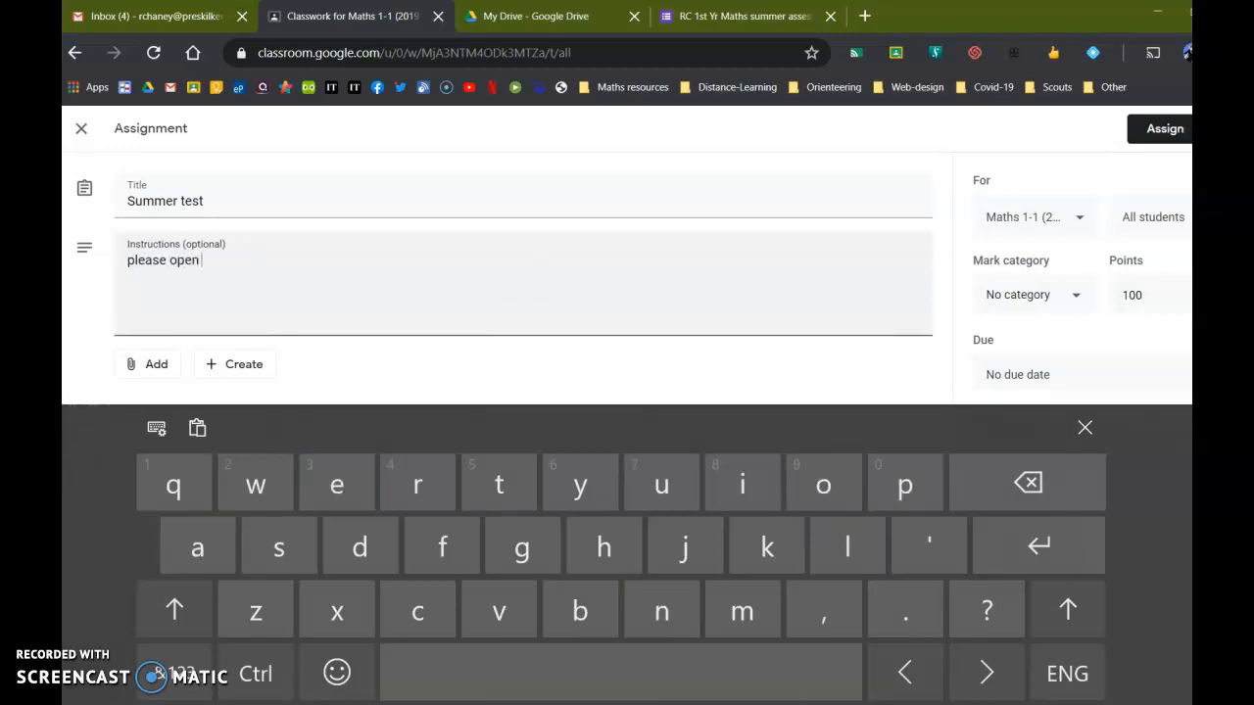
pyautogui.write('attached form and complete')
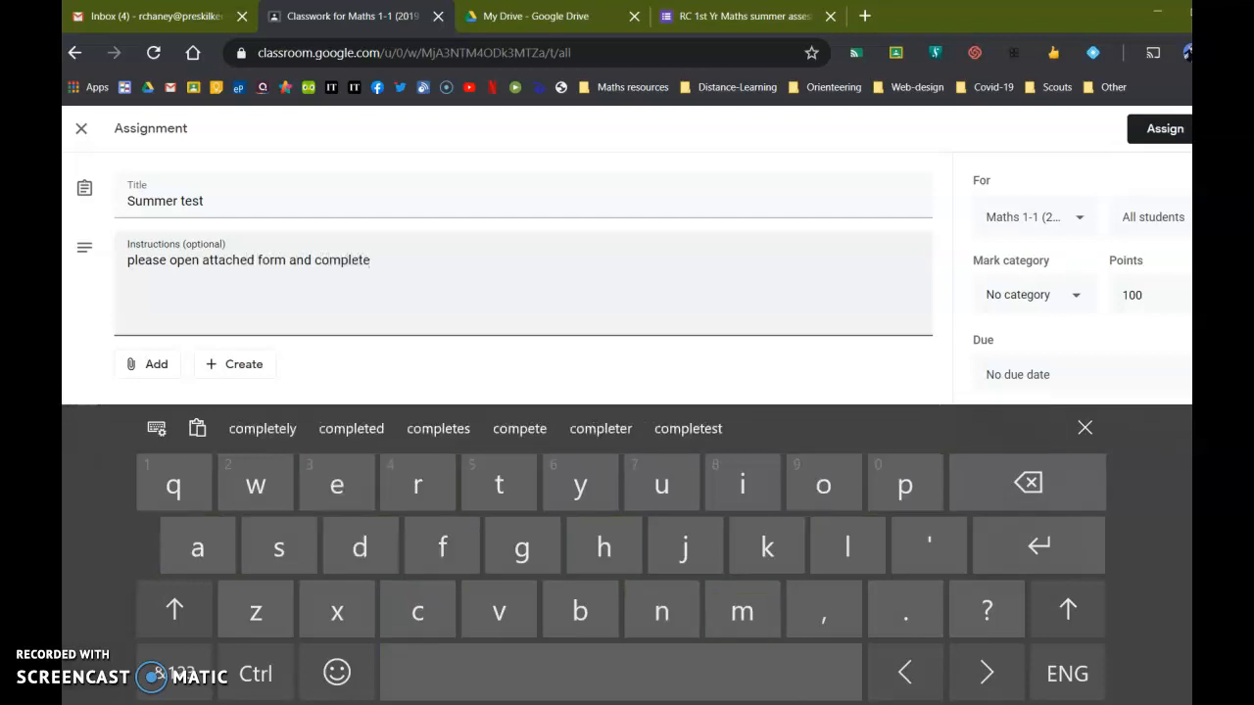
# Attach the "RC 1st Yr Maths summer assessment May 2020" form to the assignment from Google Drive.
pyautogui.click(147, 364)
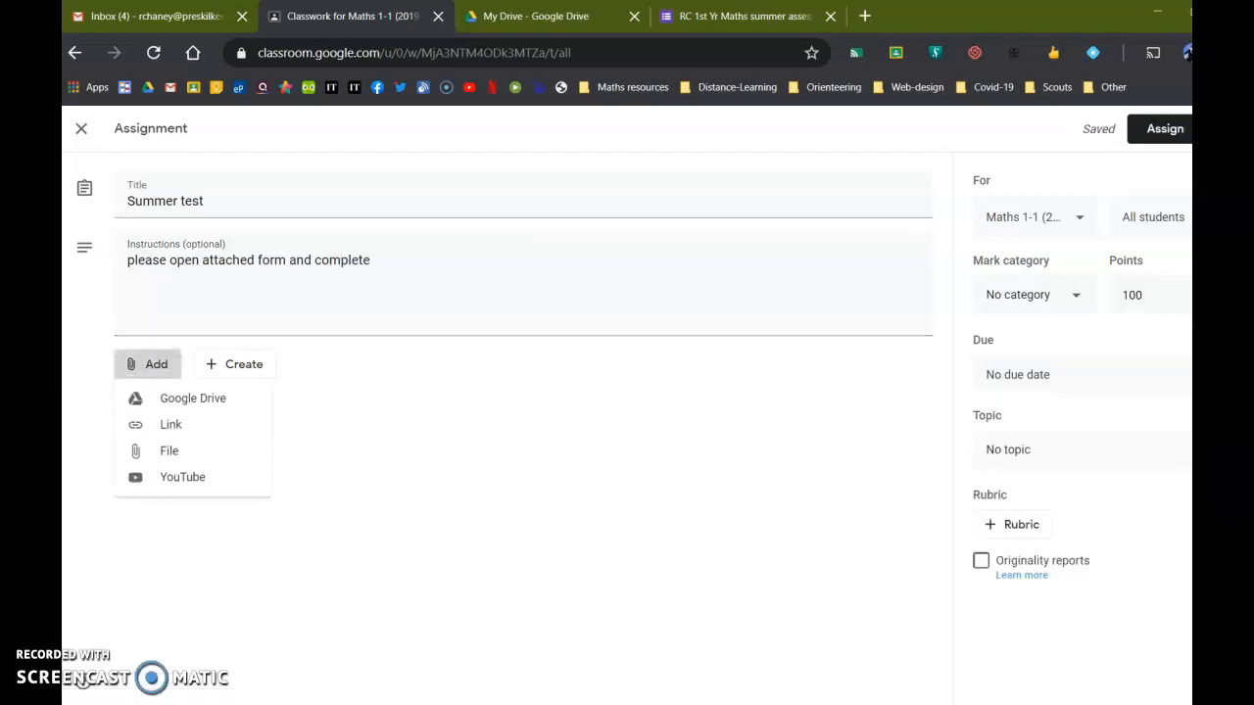
pyautogui.click(193, 398)
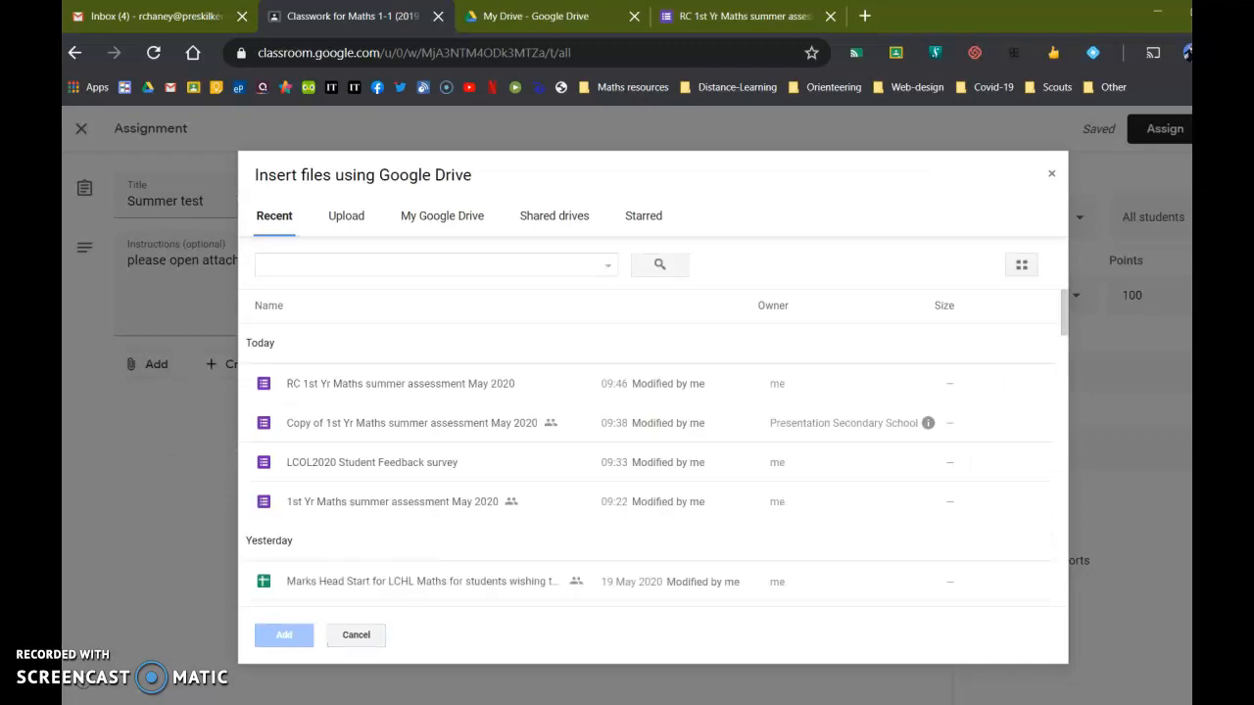
pyautogui.click(309, 385)
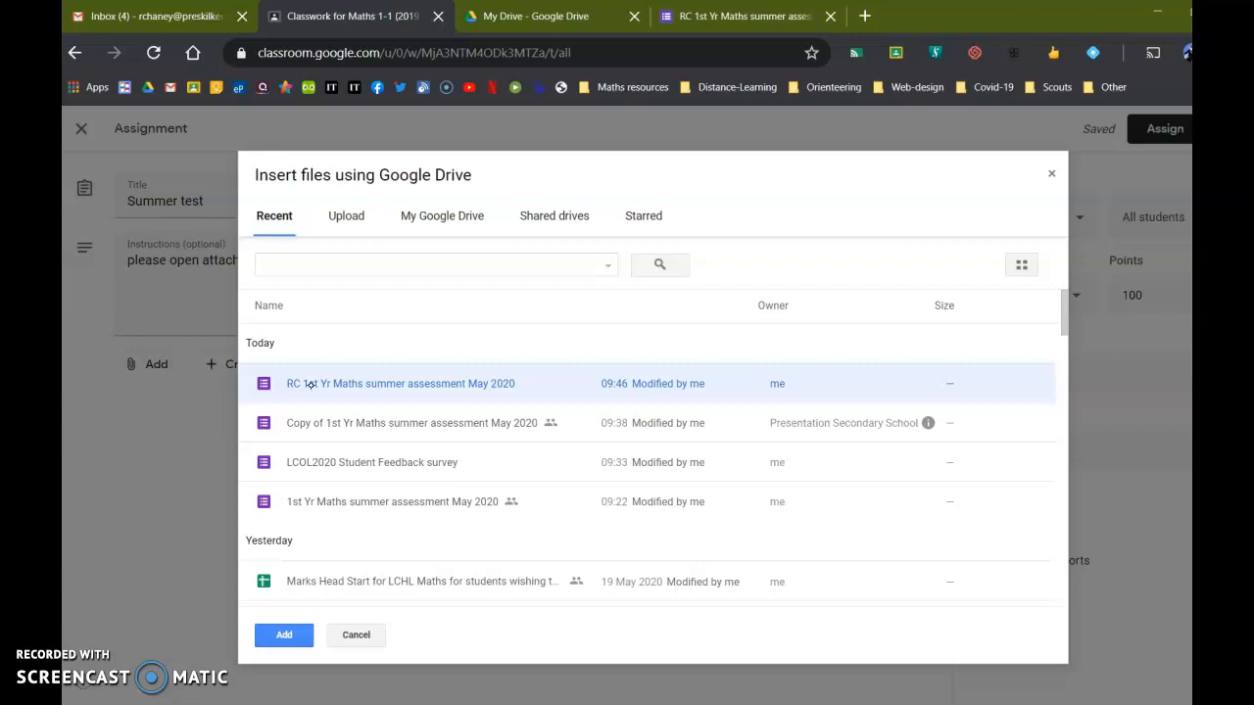
pyautogui.click(284, 634)
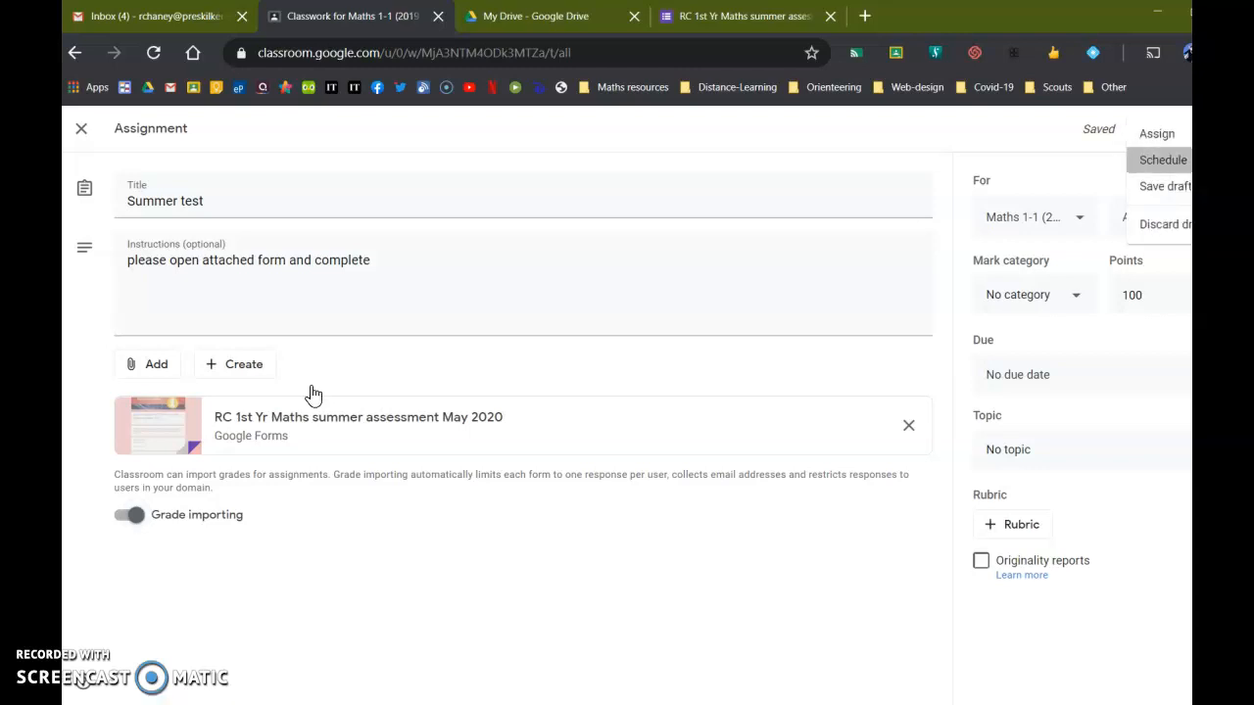
# Schedule the Summer test assignment for 25 May 2020 at 9:00.
pyautogui.press('Return')
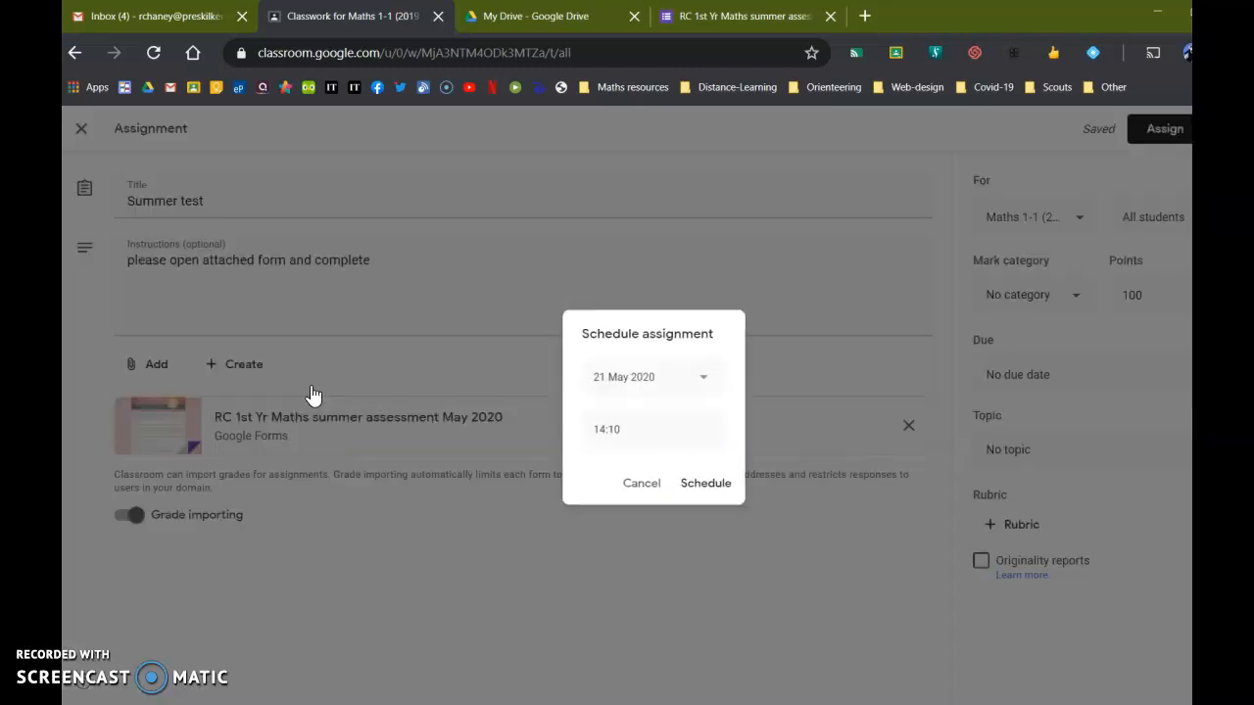
pyautogui.press('Return')
pyautogui.press('Right')
pyautogui.press('Right')
pyautogui.press('Right')
pyautogui.press('Right')
pyautogui.press('Return')
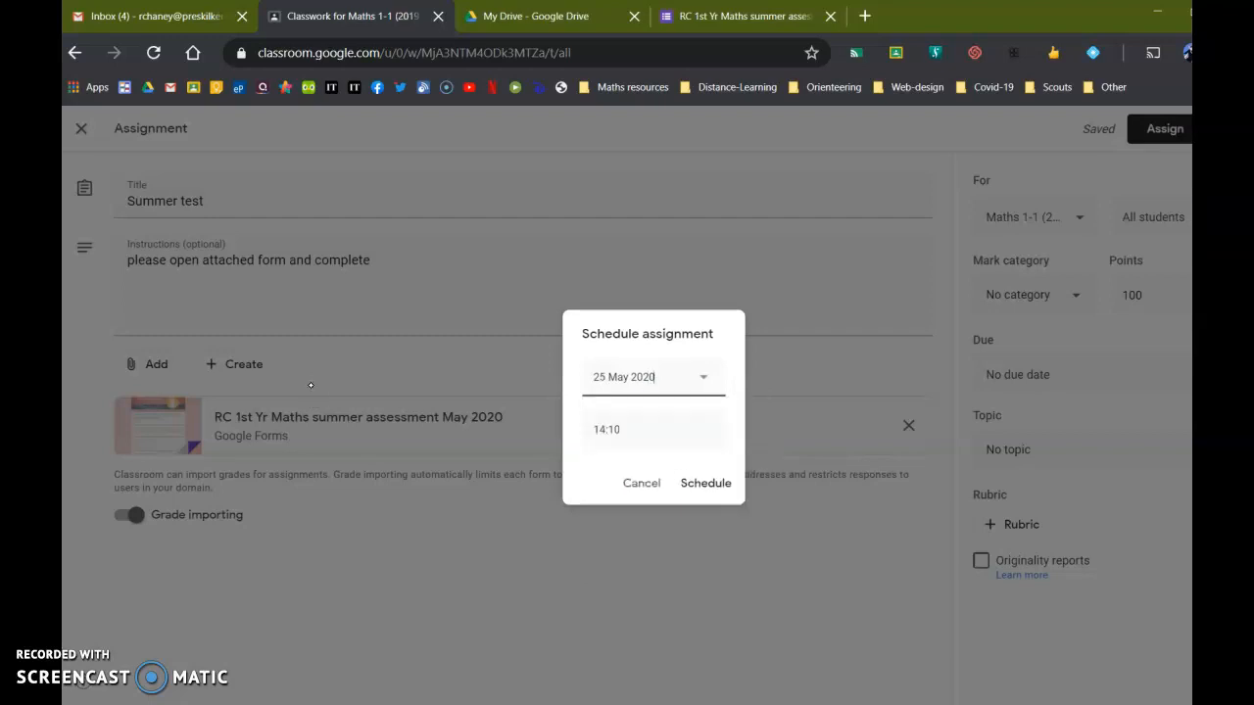
pyautogui.press('Tab')
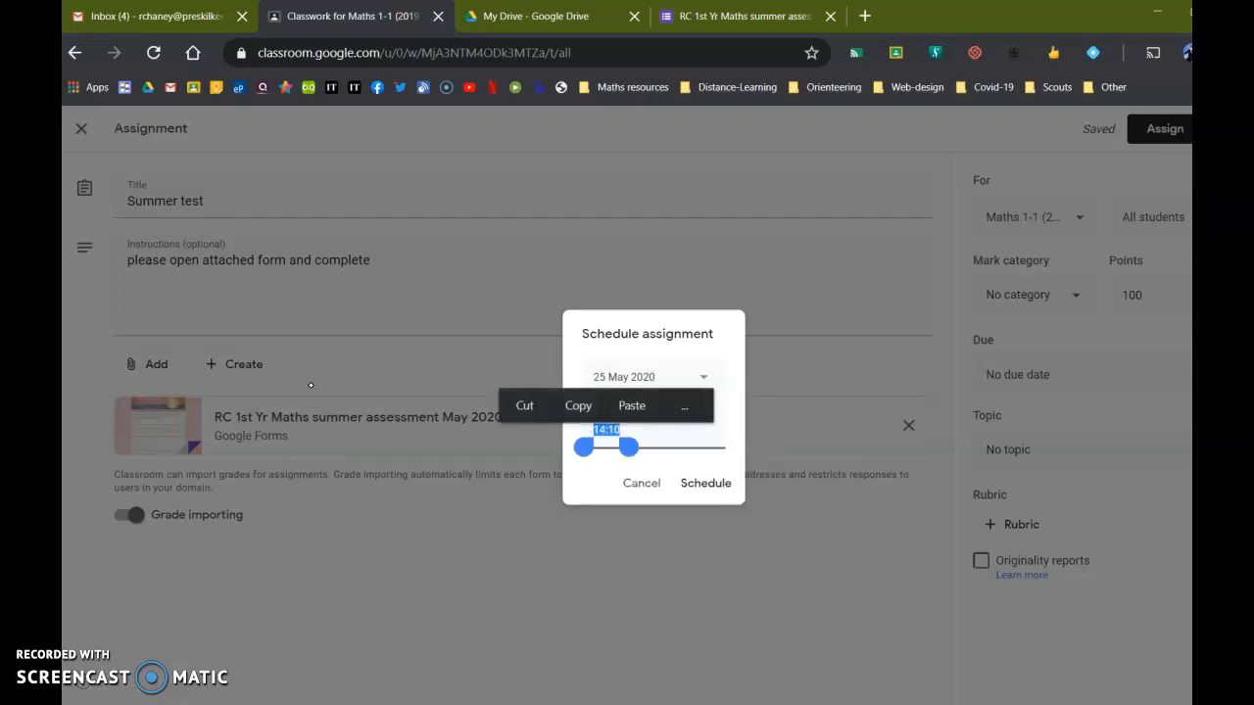
pyautogui.click(524, 406)
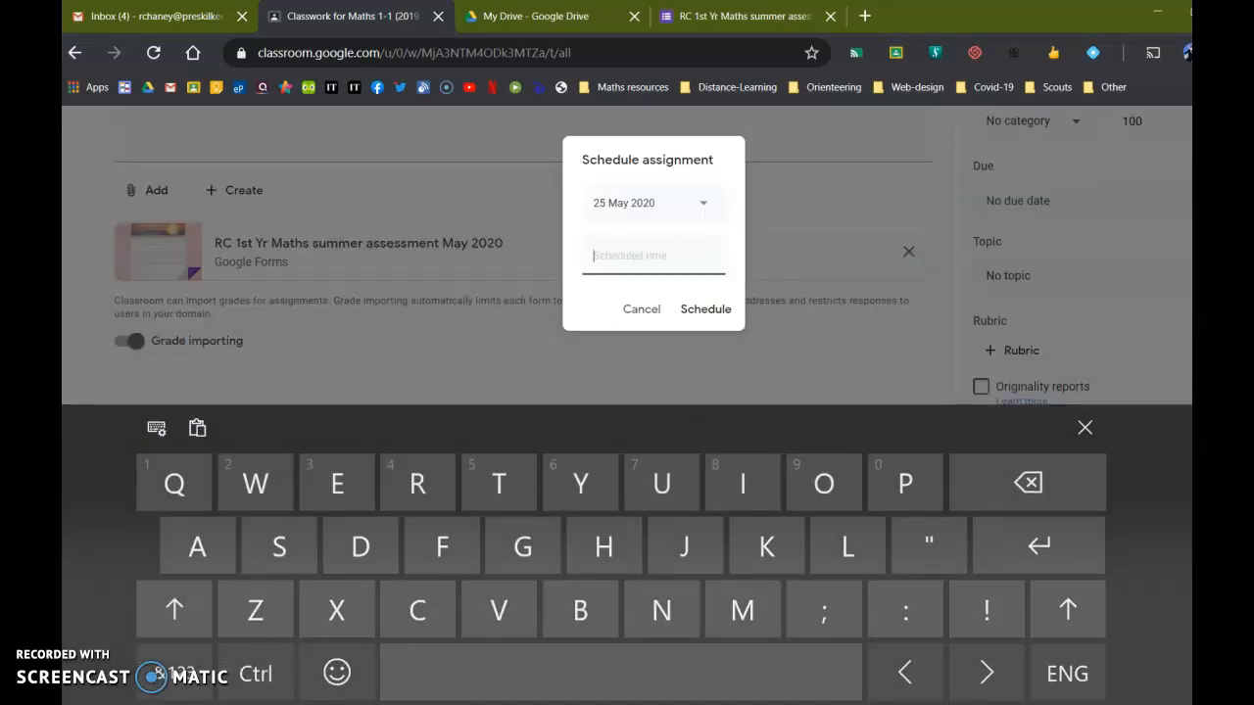
pyautogui.click(181, 683)
pyautogui.write('9')
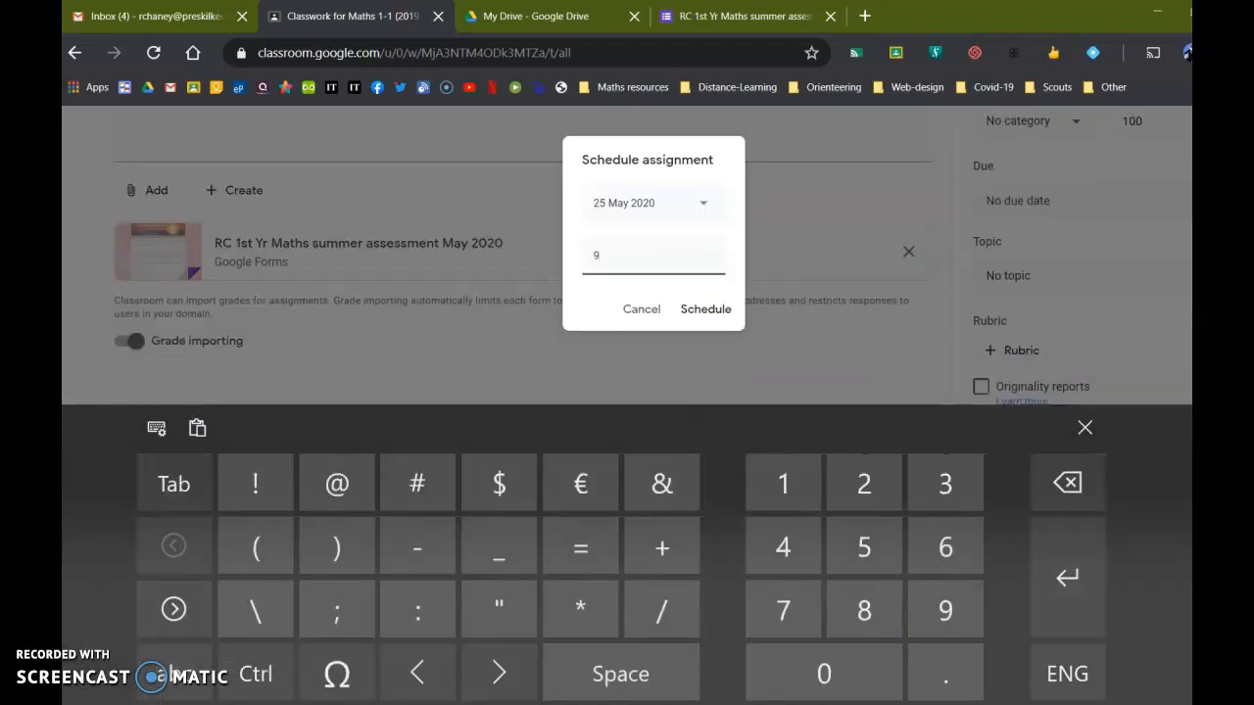
pyautogui.write(':00')
pyautogui.click(706, 309)
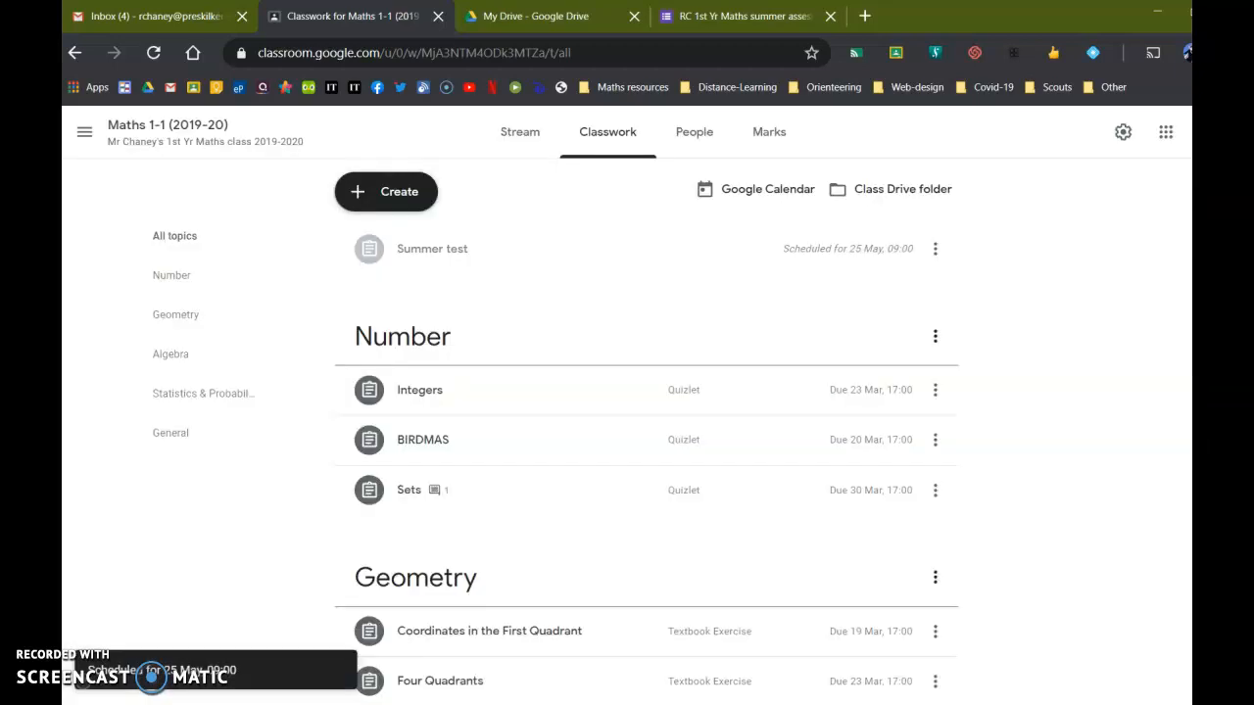
# Reopen the scheduled Summer test for editing, set its due date to 25 May 2020 at 10:15, and check the list of assigned students.
pyautogui.click(432, 248)
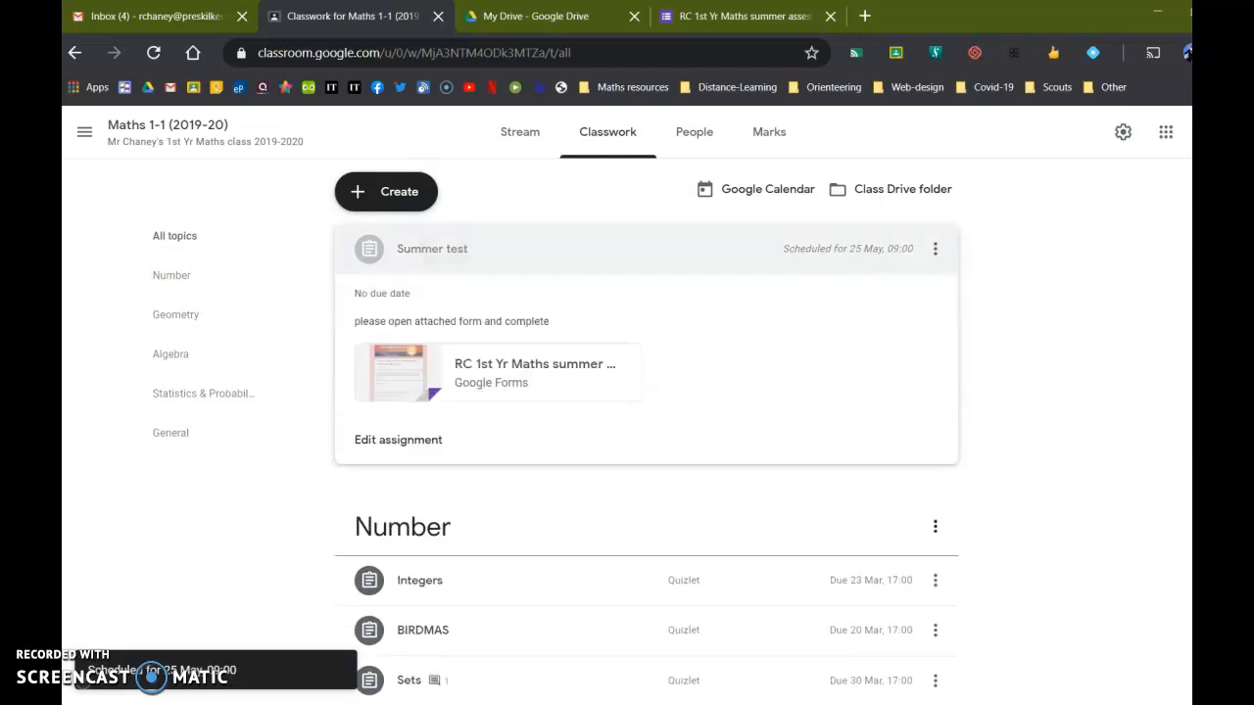
pyautogui.click(398, 440)
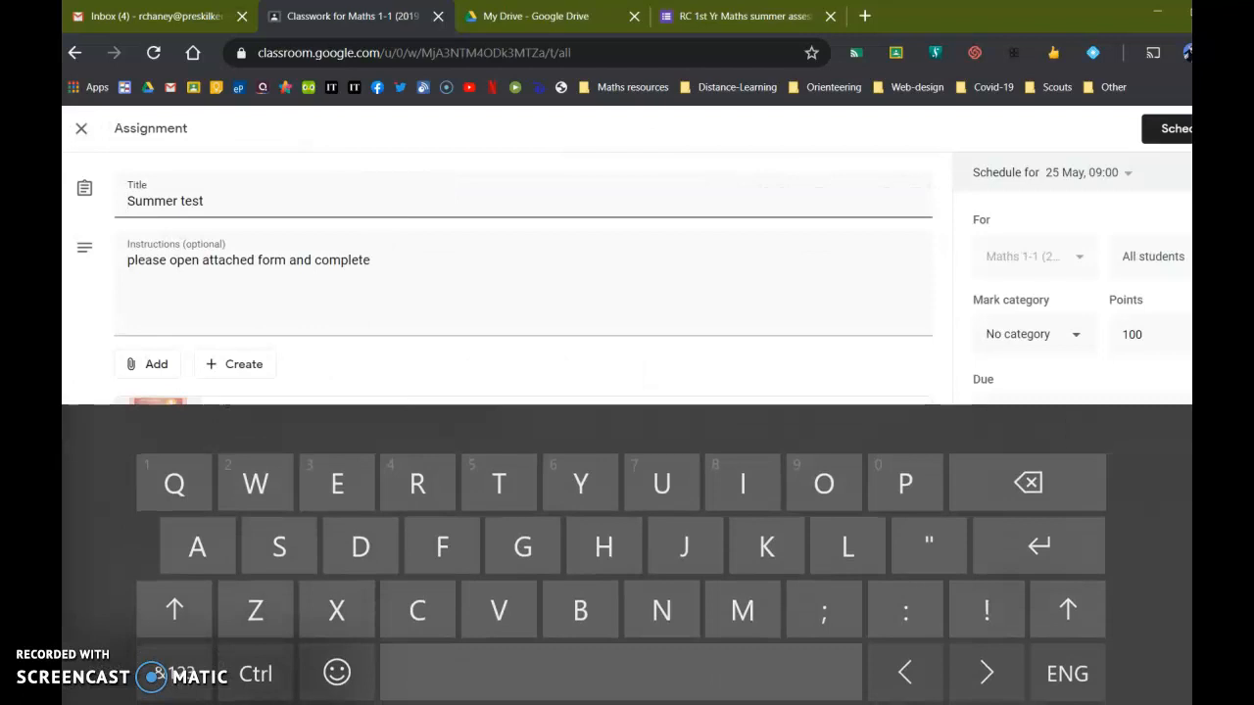
pyautogui.click(1018, 413)
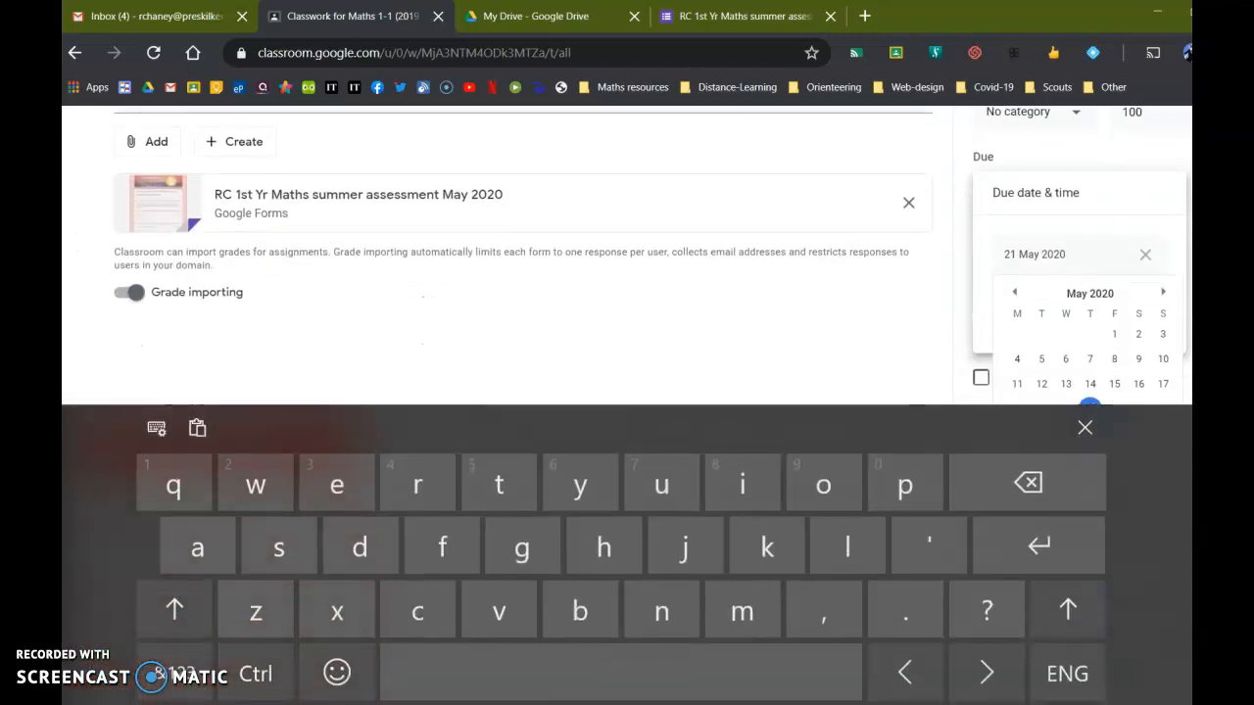
pyautogui.click(1017, 353)
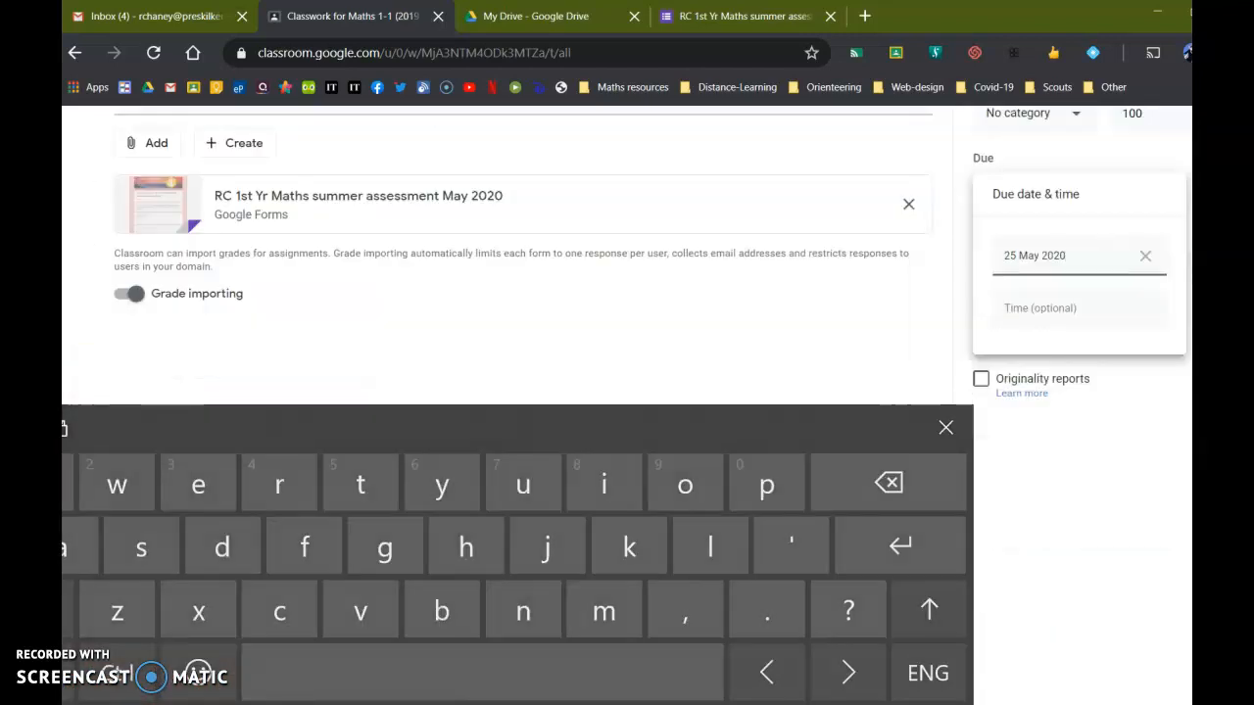
pyautogui.click(1040, 307)
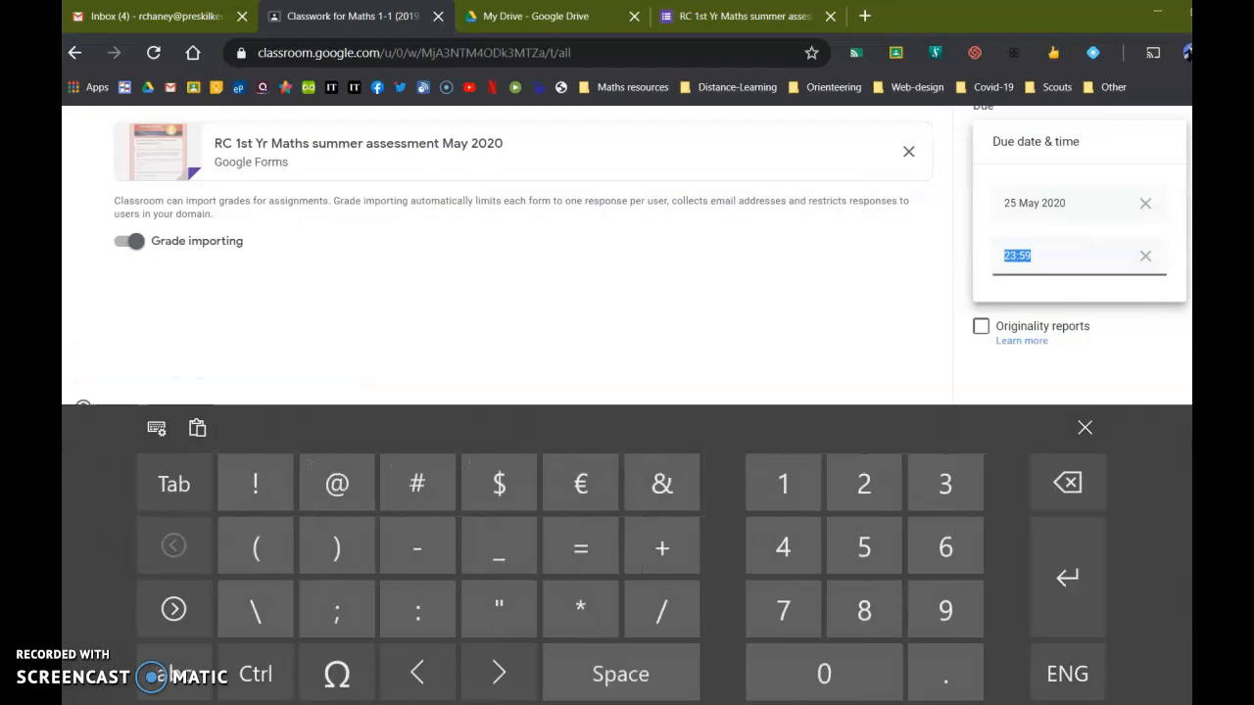
pyautogui.write('10:15')
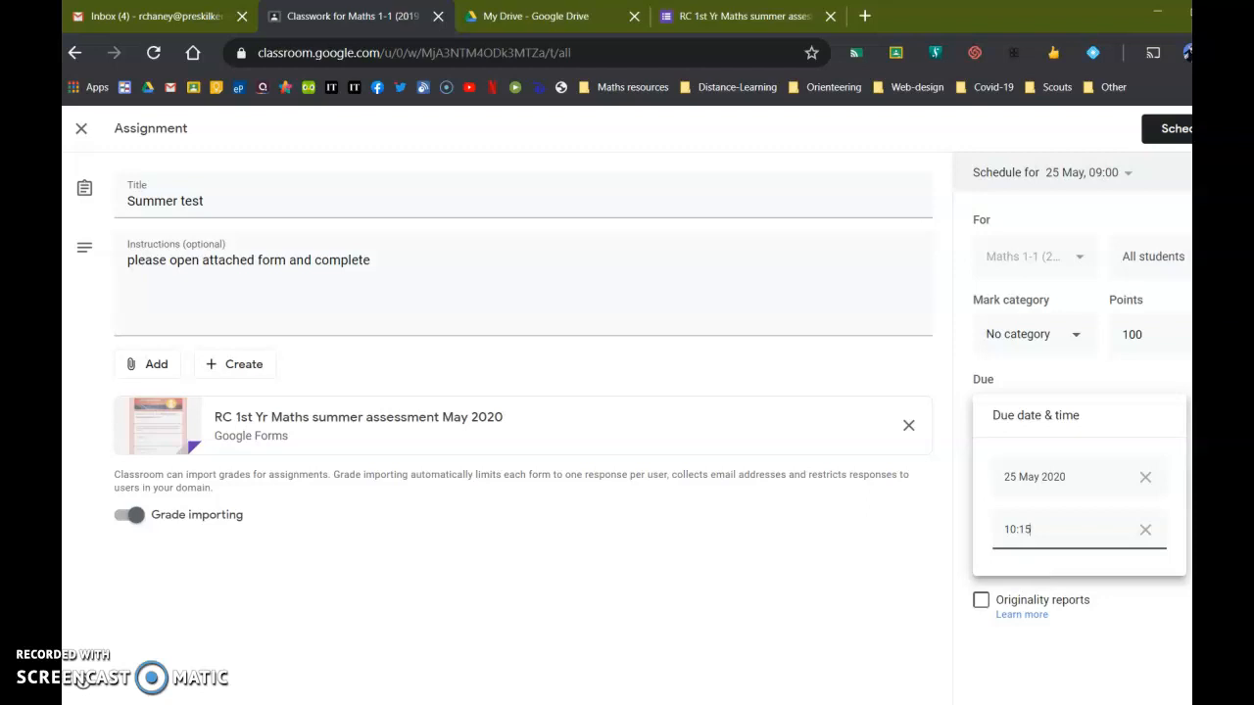
pyautogui.press('Return')
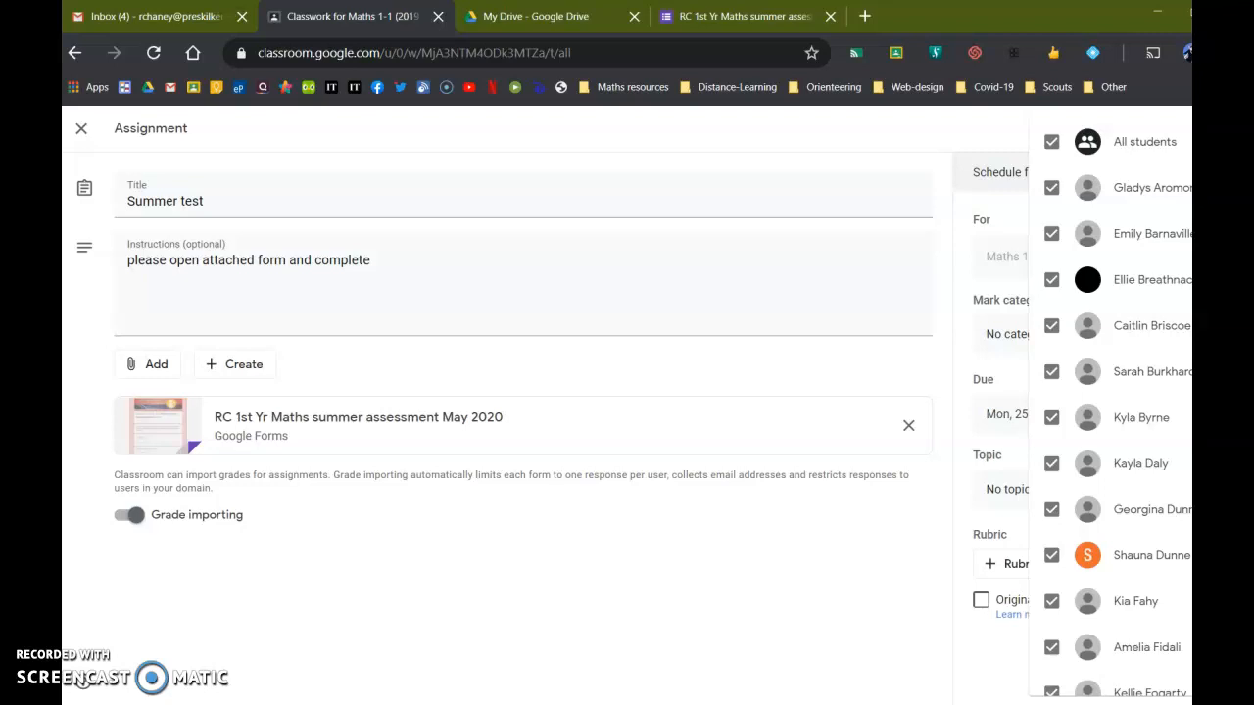
pyautogui.press('Escape')
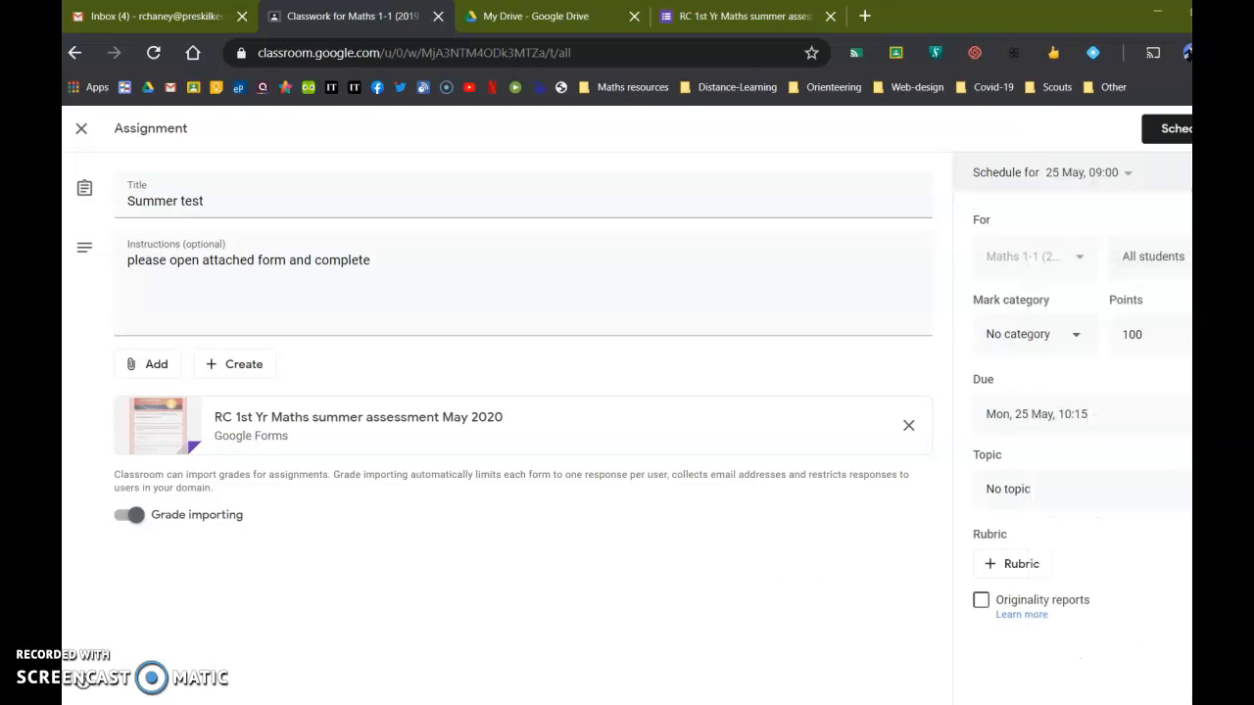